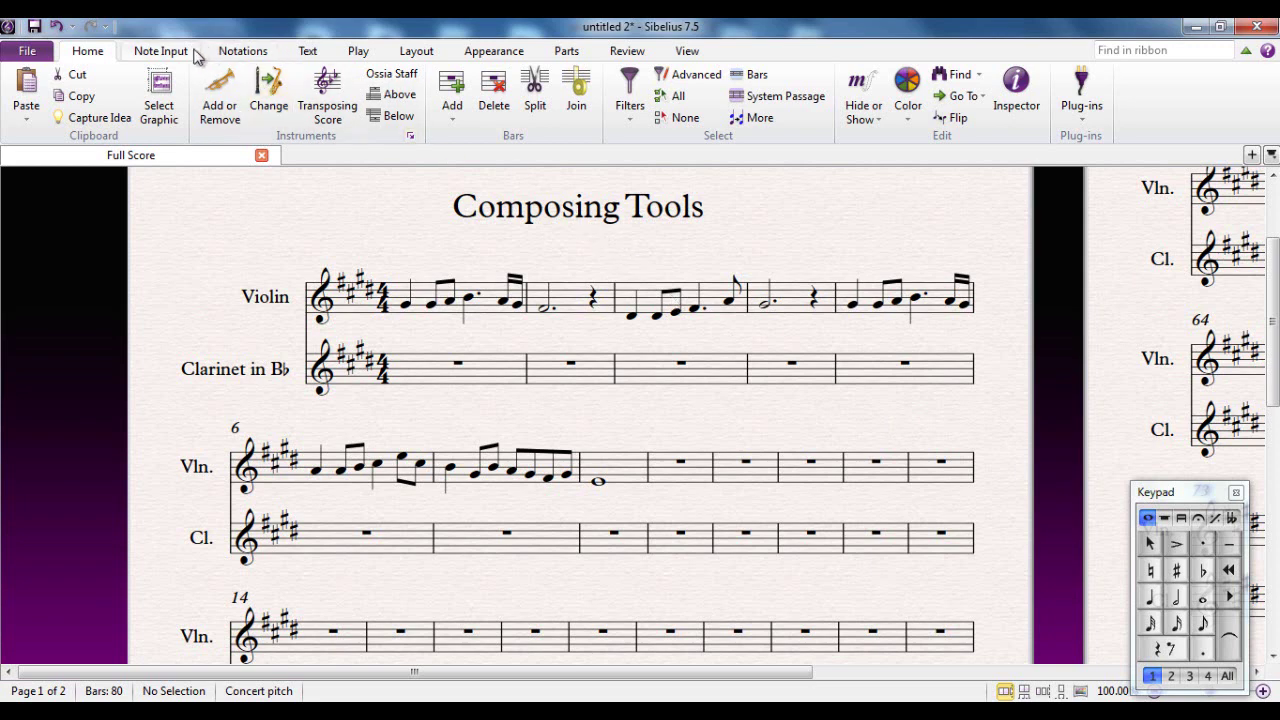
- Switch the ribbon to the Note Input tab to reach the transformation tools
left_click(161, 51)
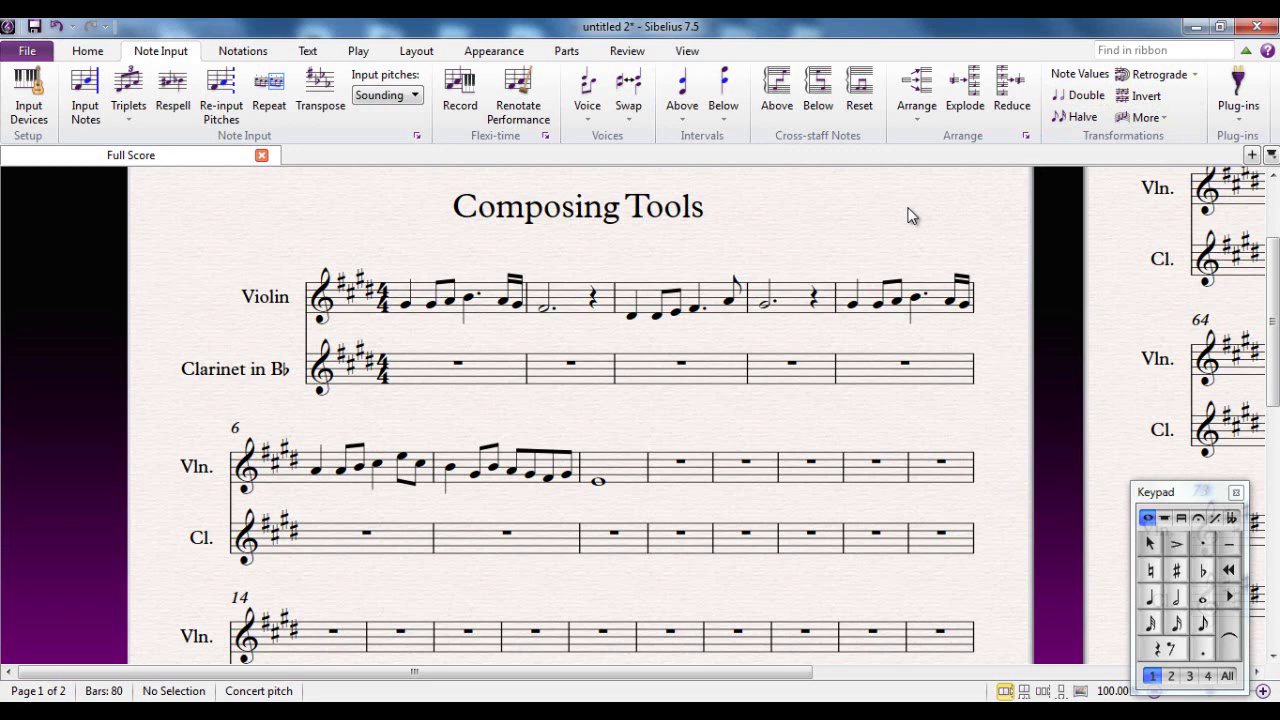
- Select violin bars 1–8 and open the Double note values options
left_click(489, 316)
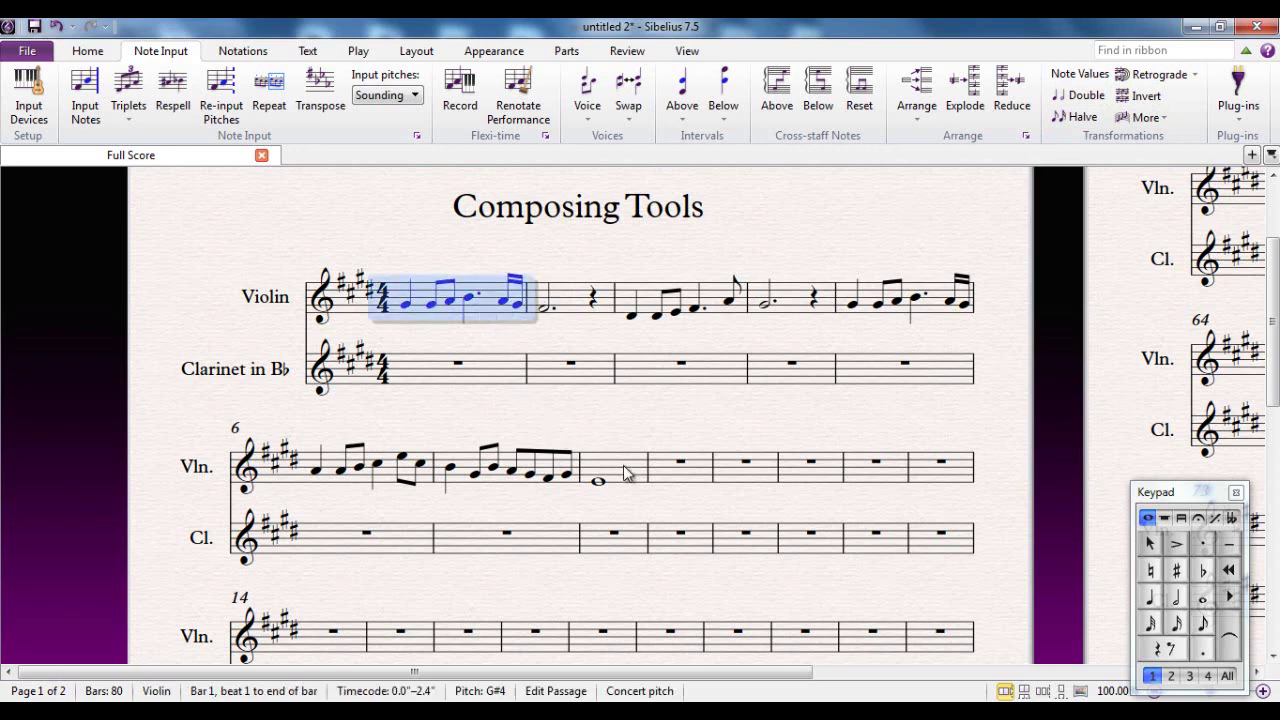
left_click(627, 474)
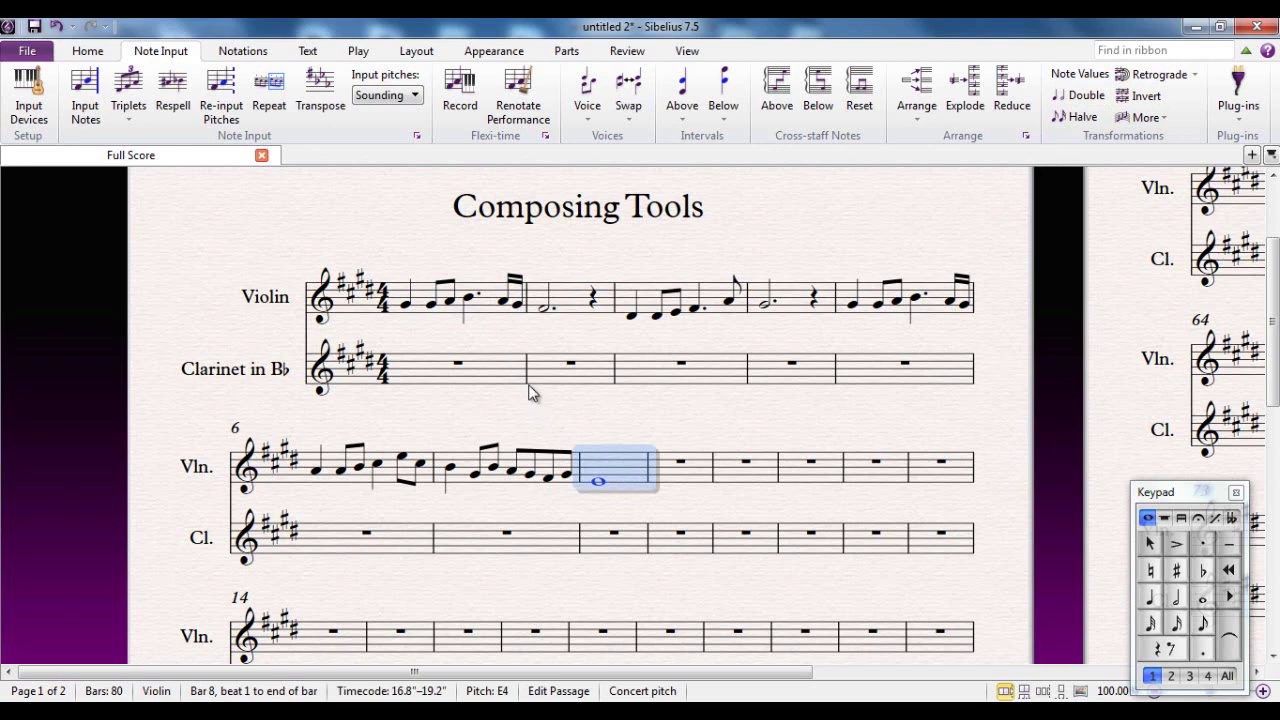
left_click(489, 308, "shift")
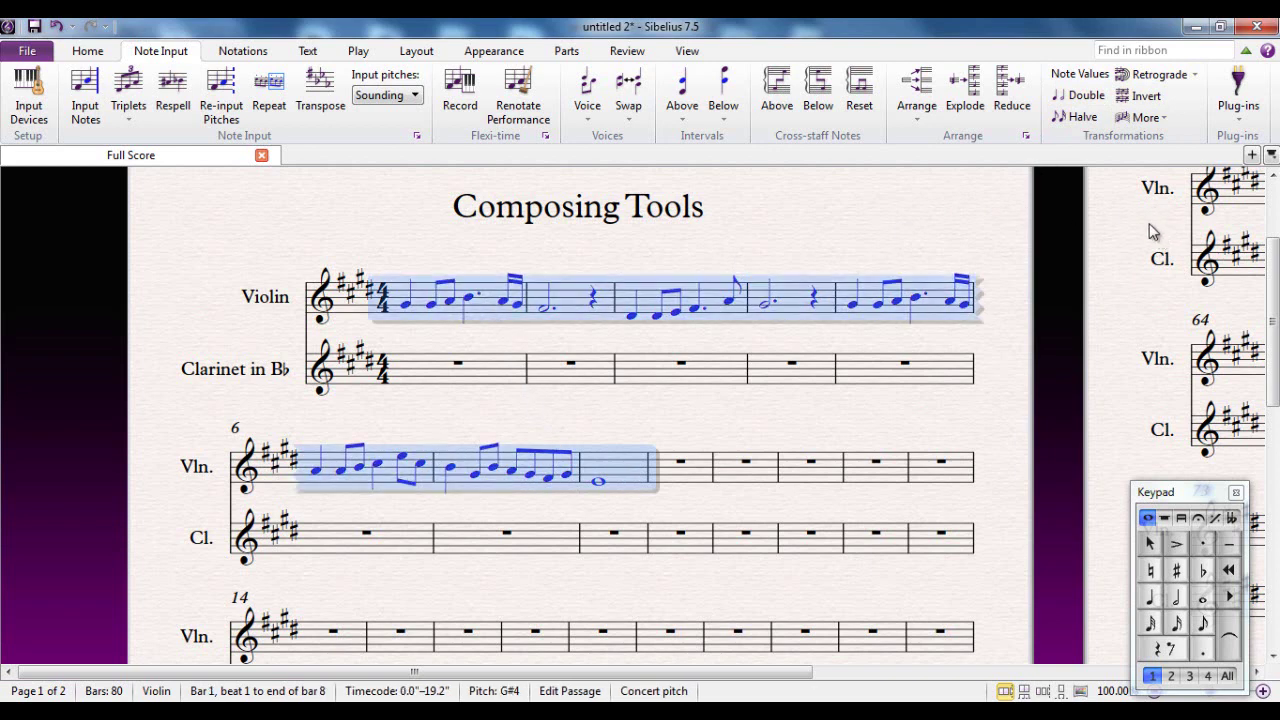
left_click(1084, 99)
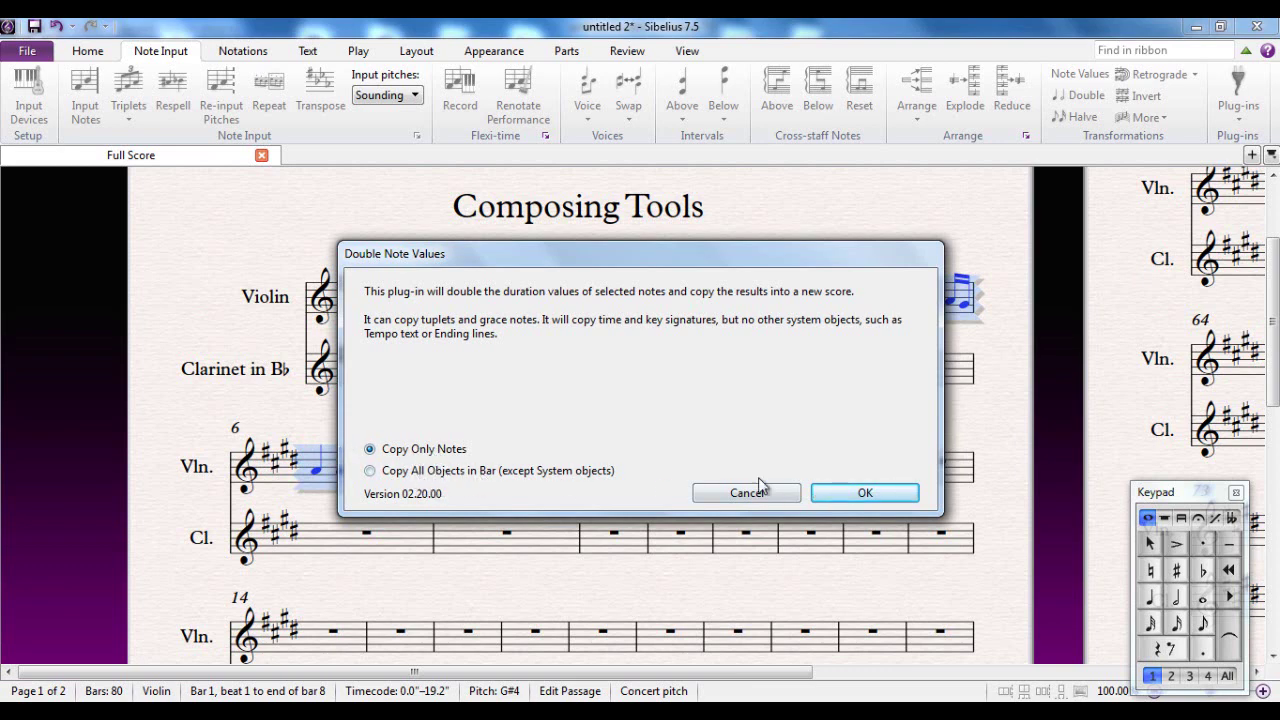
- Confirm doubling with Copy Only Notes, creating the 4/2 score 'untitled Double2'
left_click(865, 496)
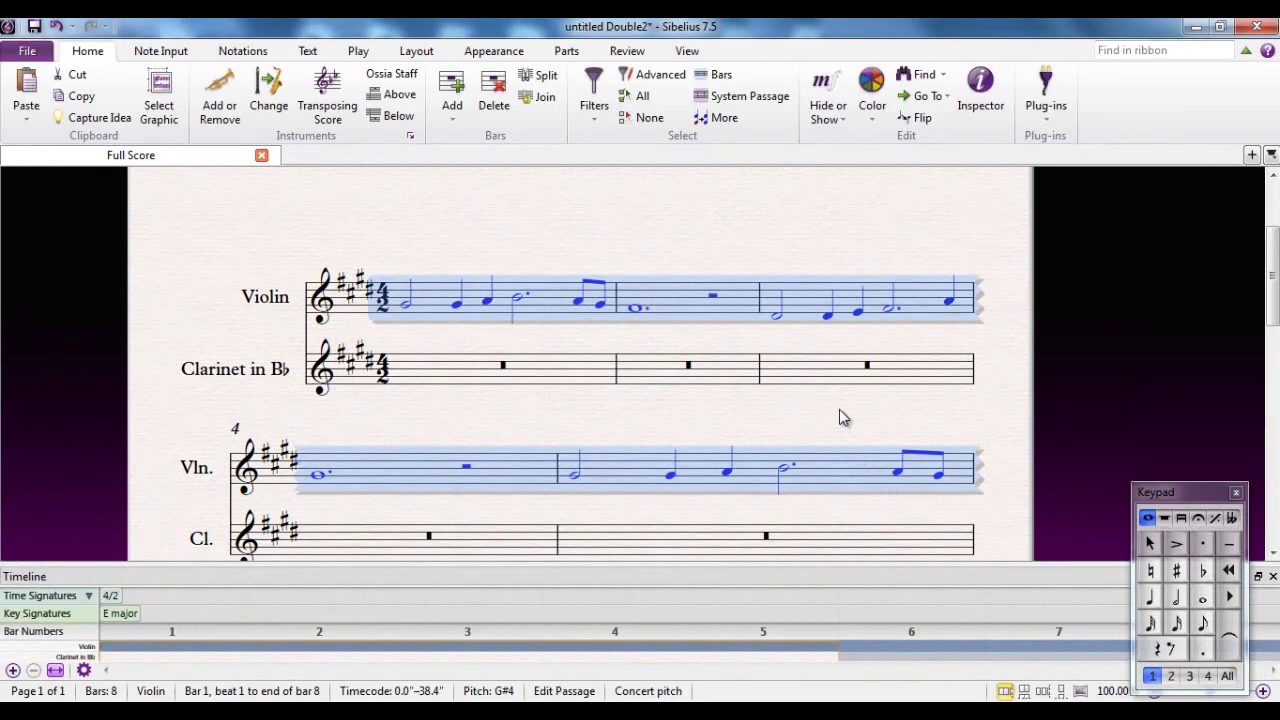
- Clear the passage selection and close the Timeline panel
key("Escape")
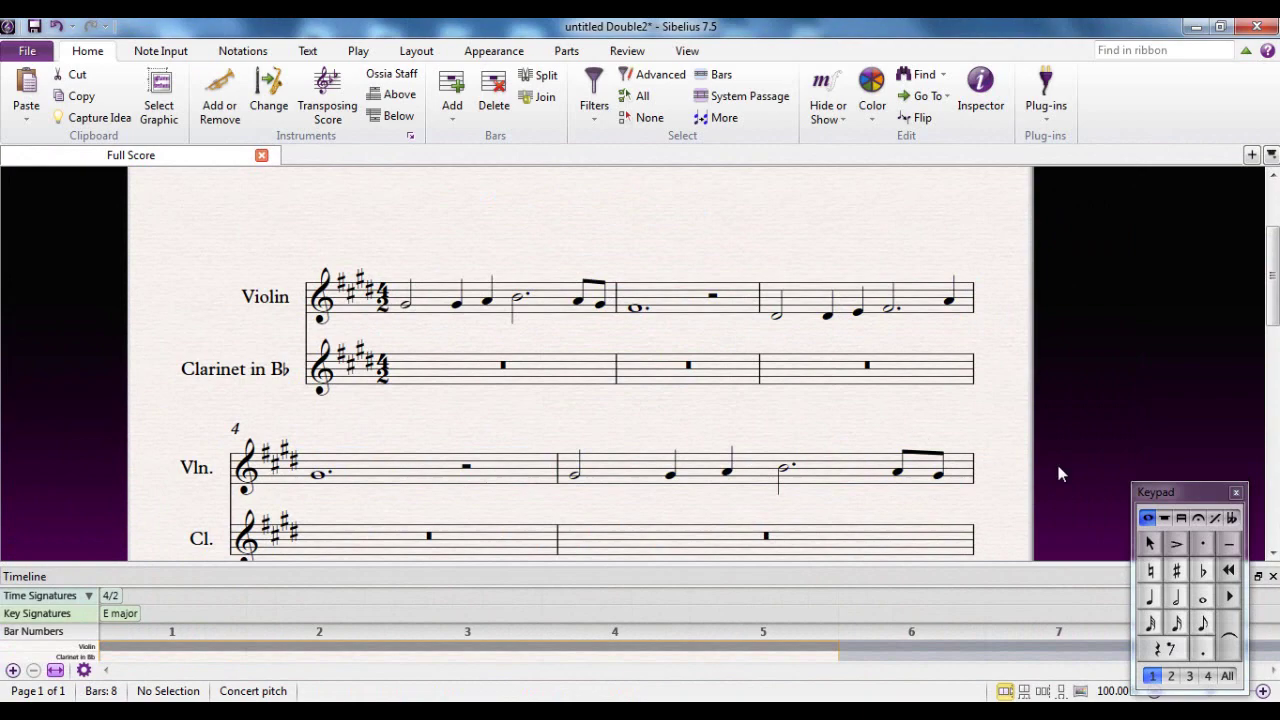
left_click(1273, 577)
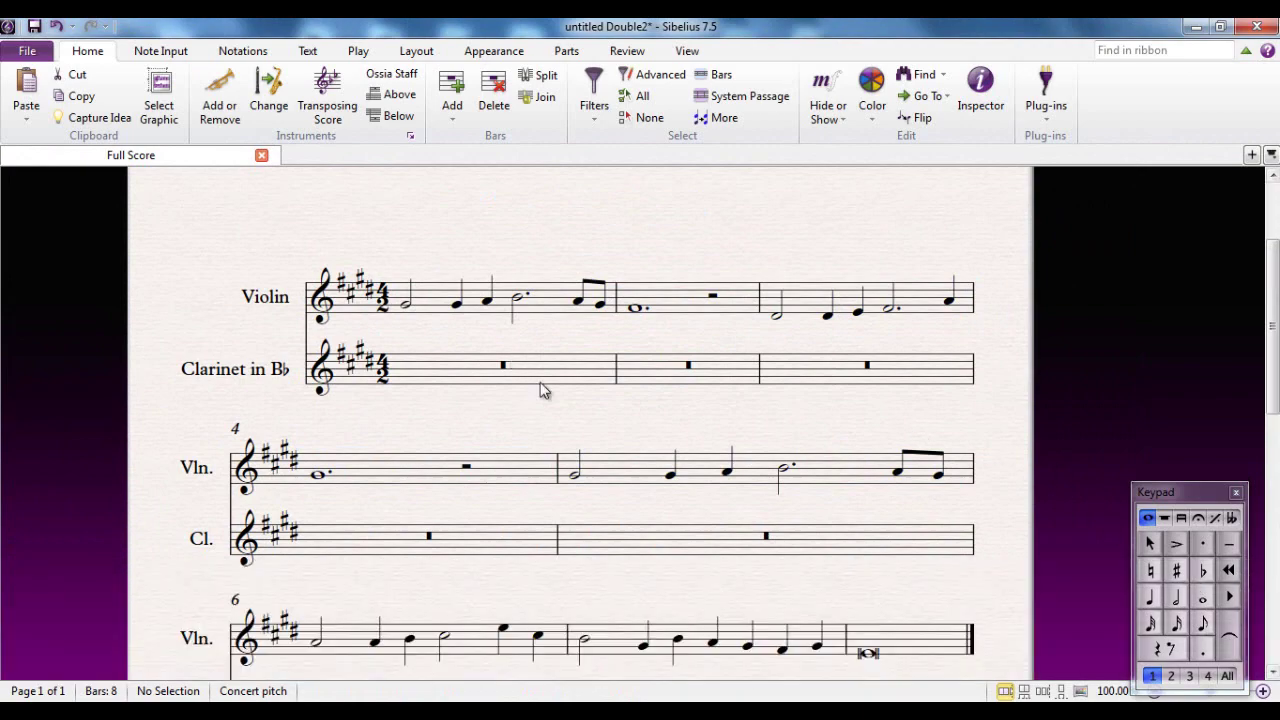
left_click_drag(597, 403, 580, 334)
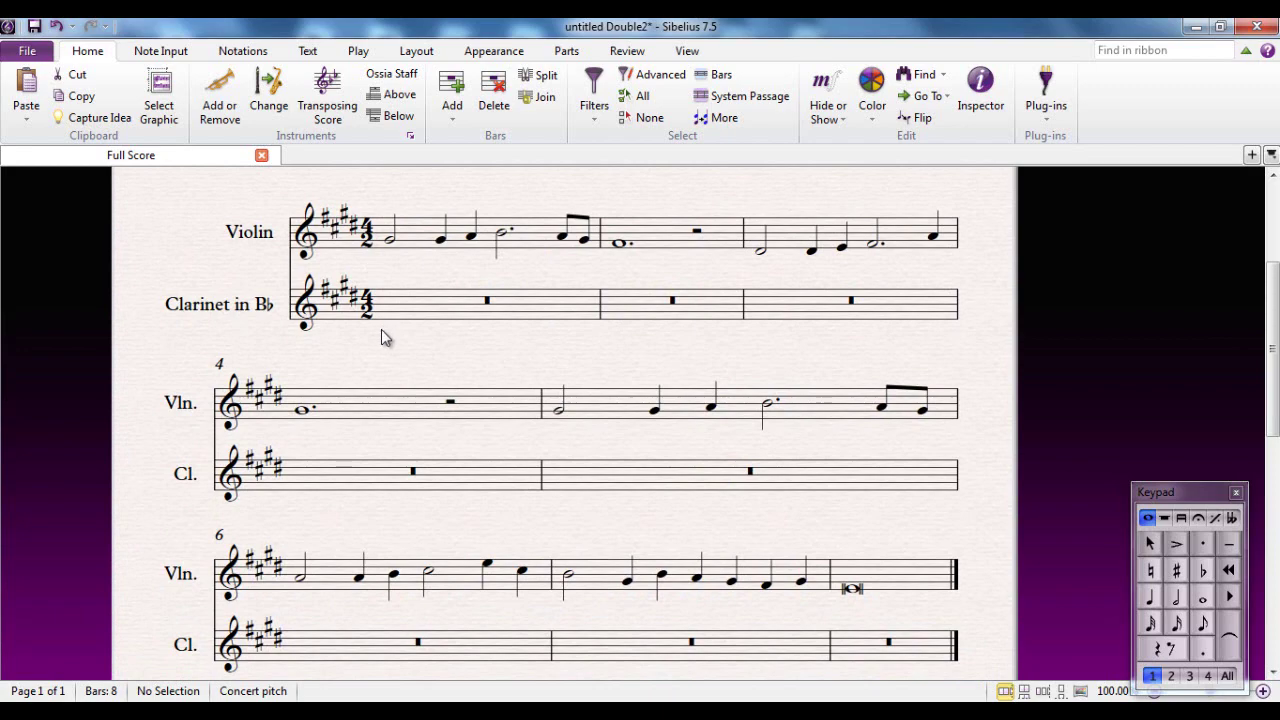
left_click_drag(380, 346, 389, 391)
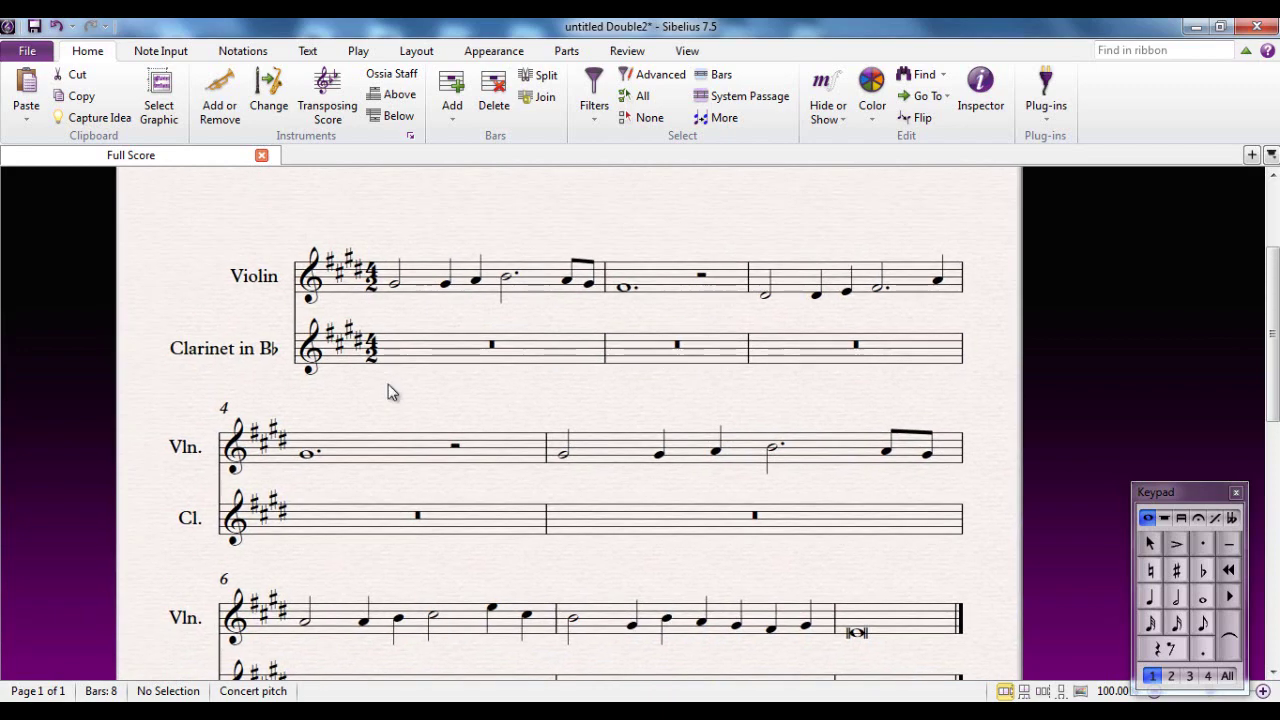
- Place a 4/4 time signature at bar 1, re-barring the melody into 17 bars
key("t")
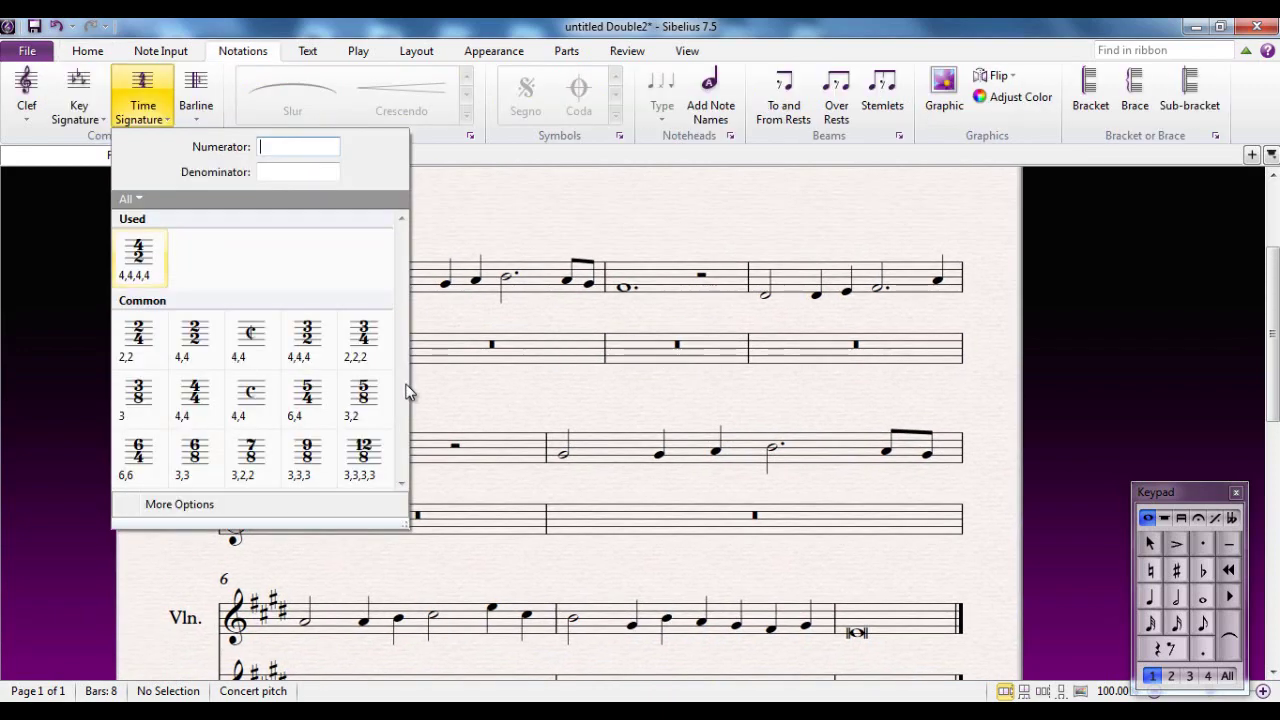
left_click(200, 394)
left_click(372, 284)
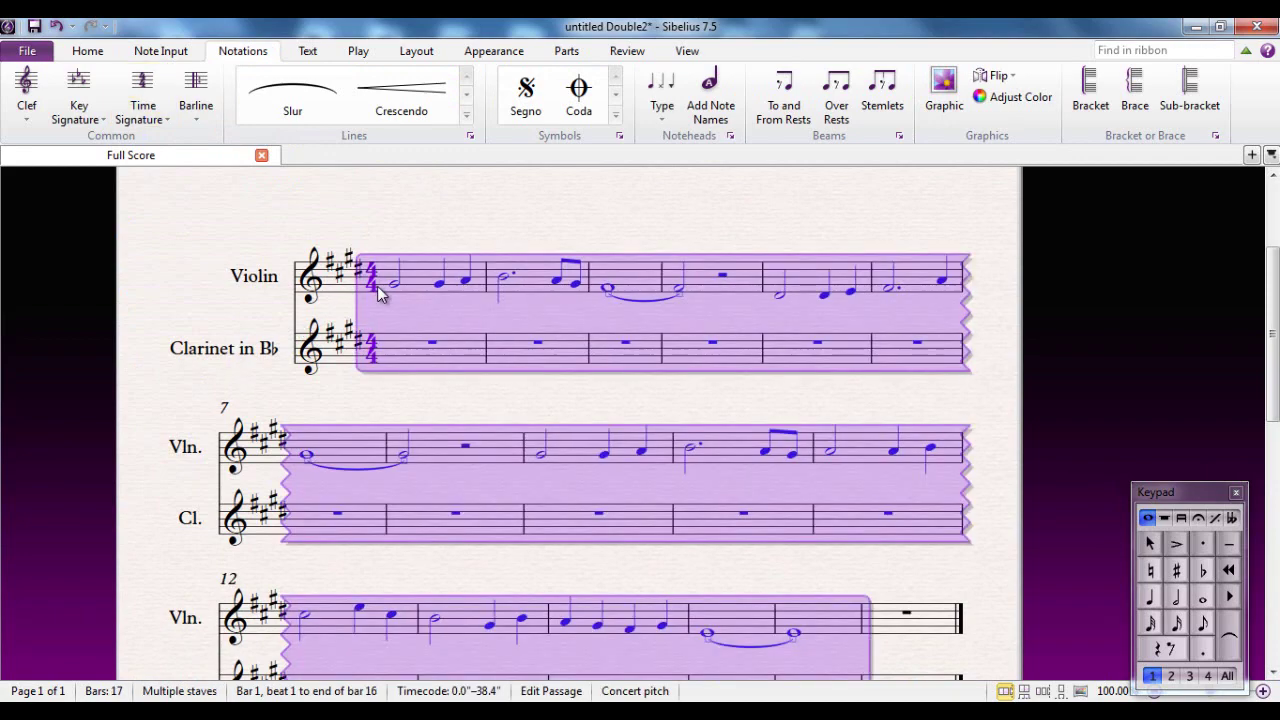
left_click(531, 234)
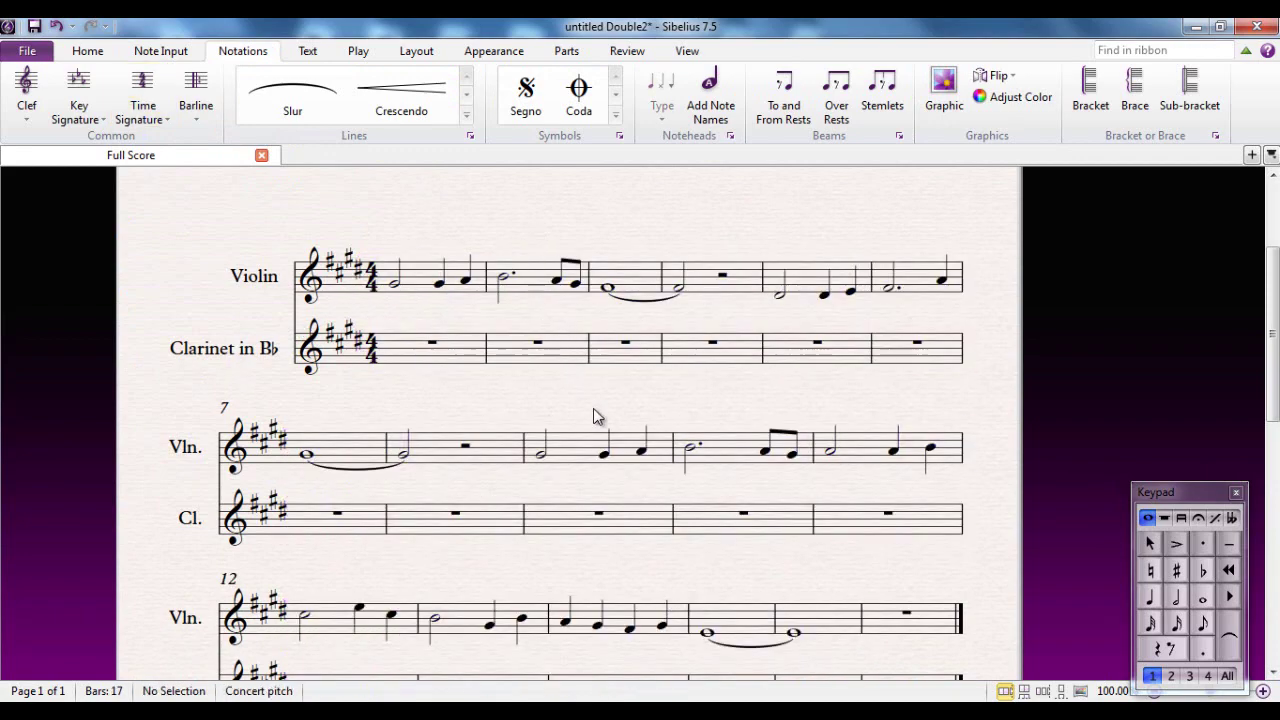
left_click_drag(593, 410, 570, 354)
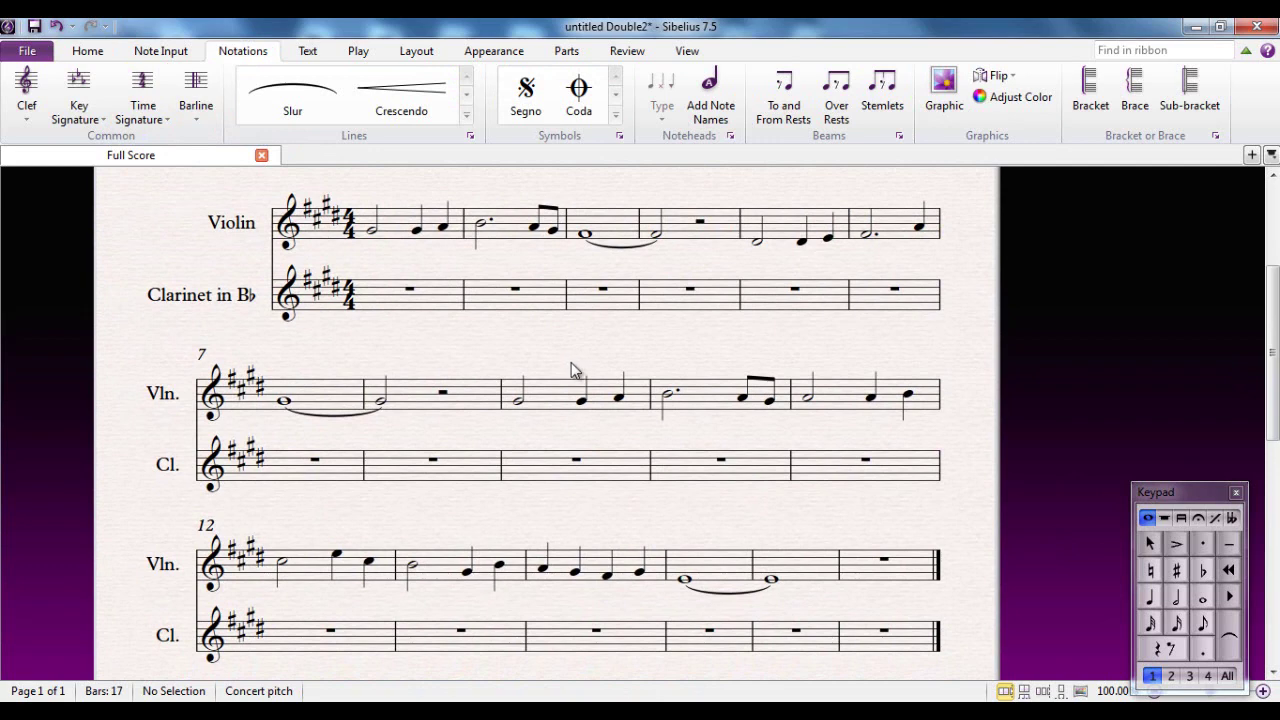
- Select violin bars 1–16 and apply Retrograde Pitches and Rhythms
left_click(153, 57)
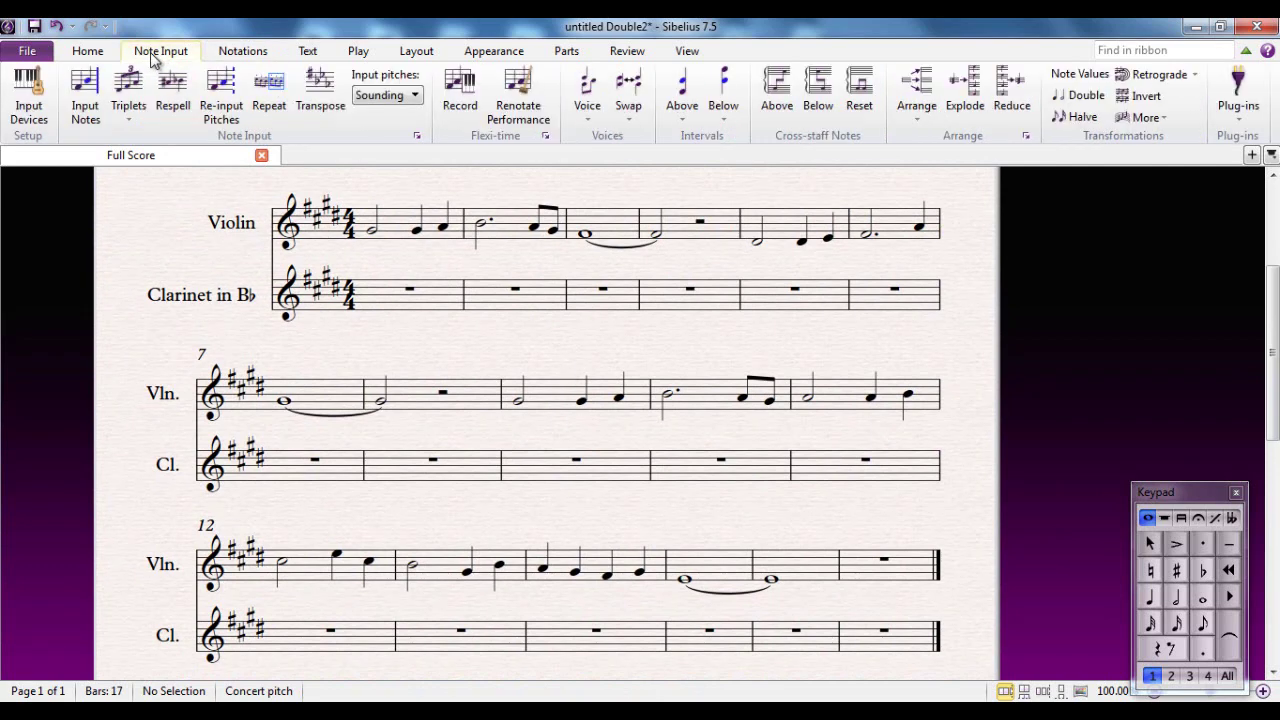
left_click(402, 240)
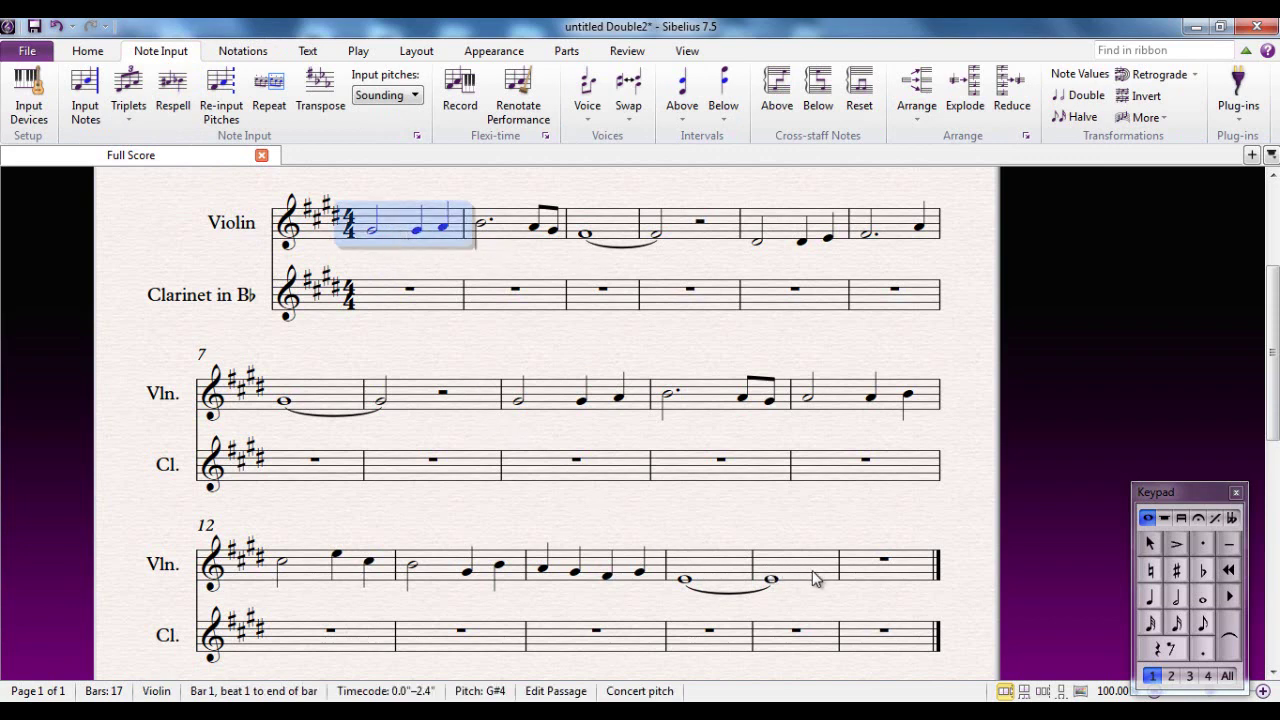
left_click(815, 578, "shift")
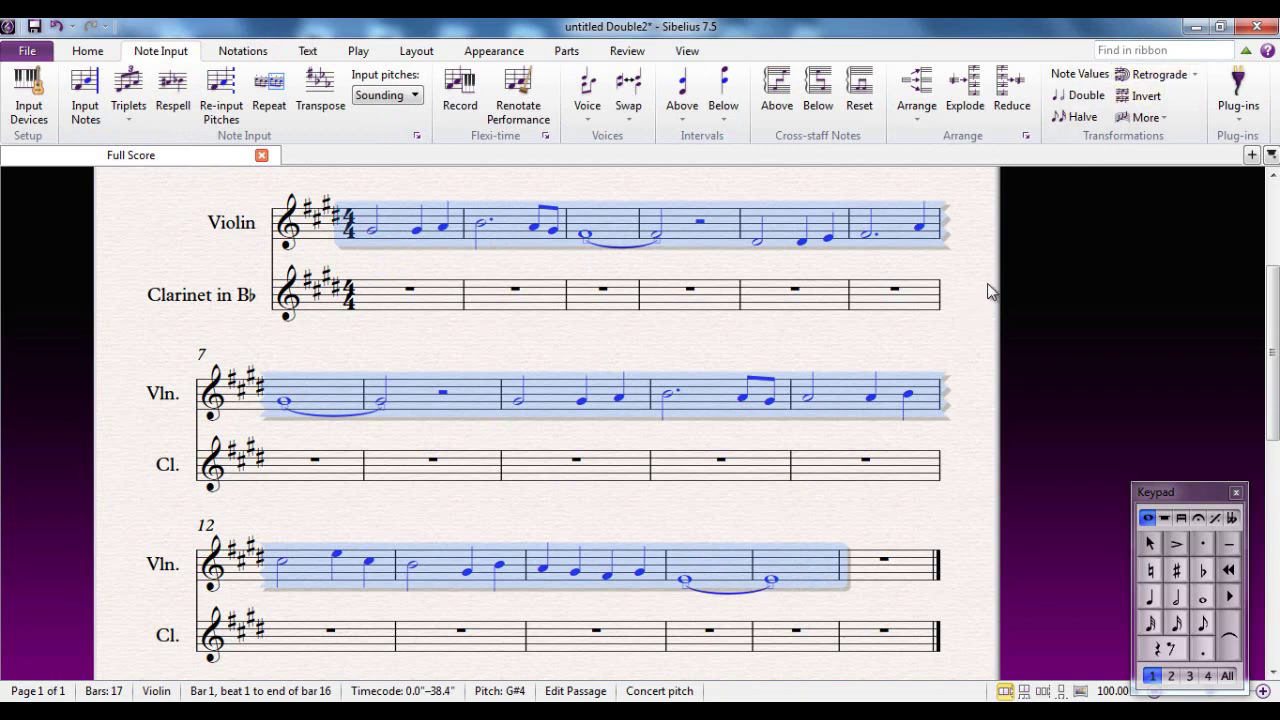
left_click(1195, 76)
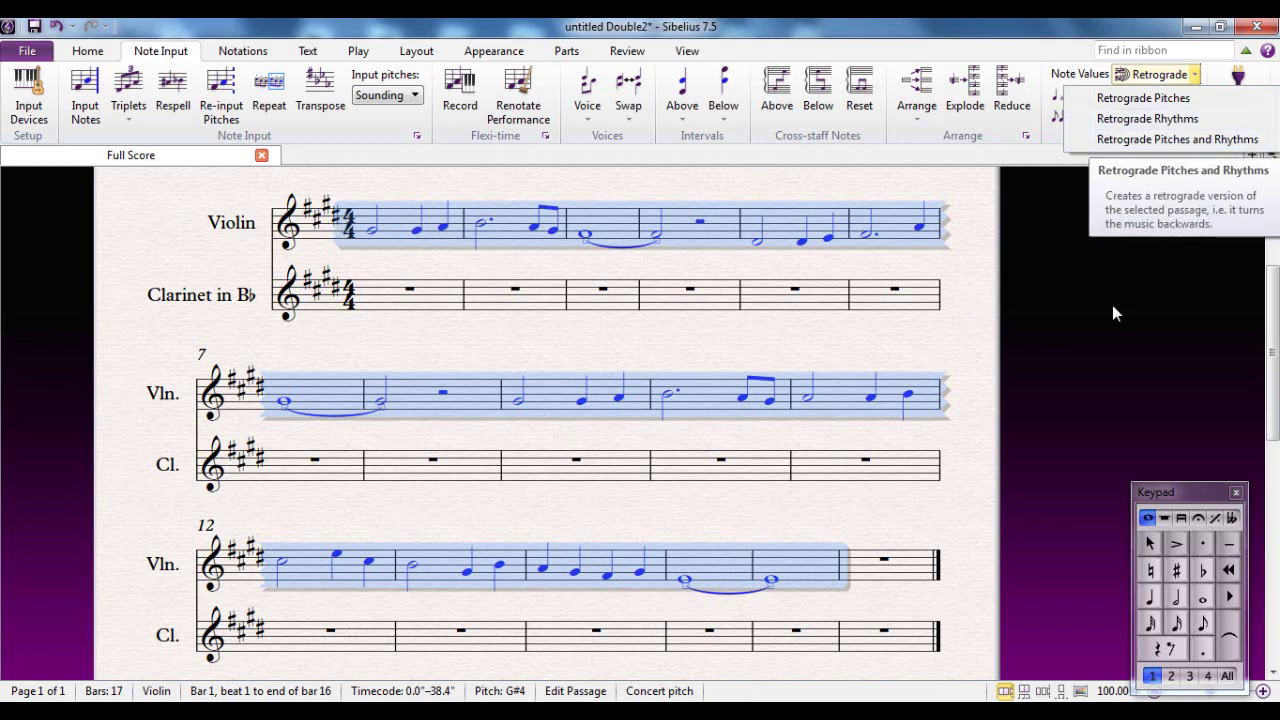
left_click(1138, 146)
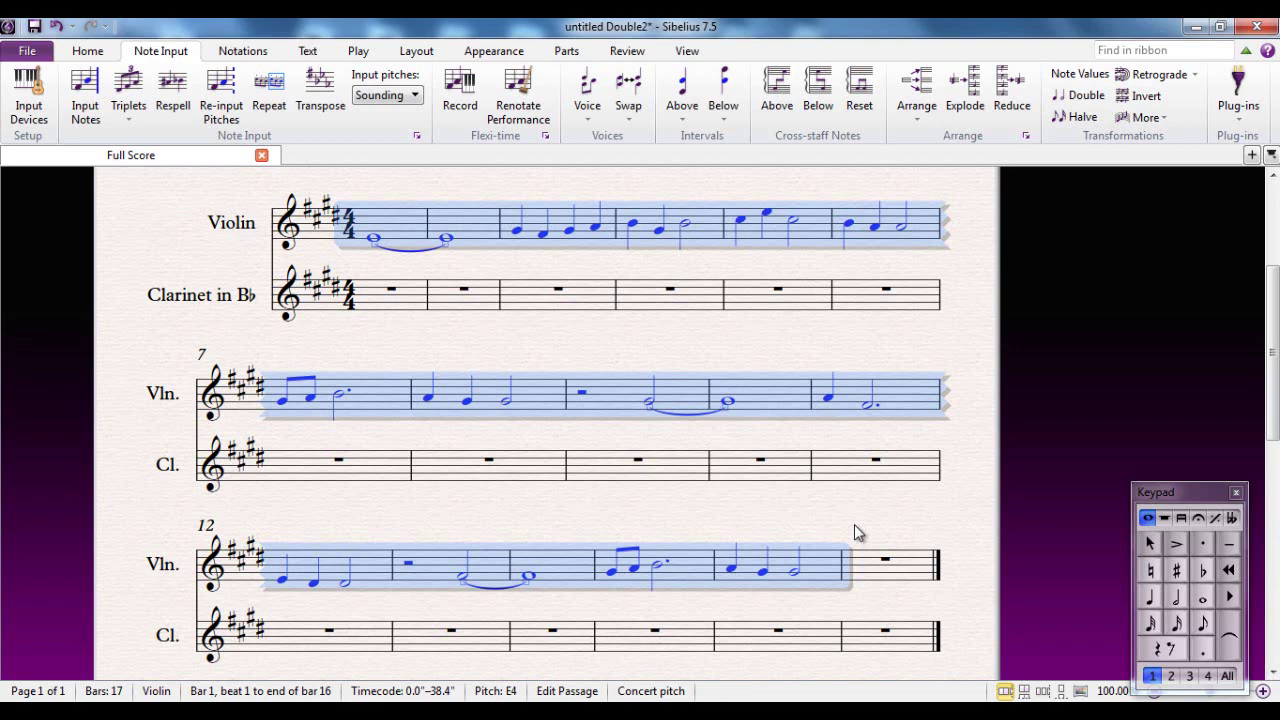
- In the Invert dialog, set the inversion pitch to G# in octave 4
left_click(1150, 97)
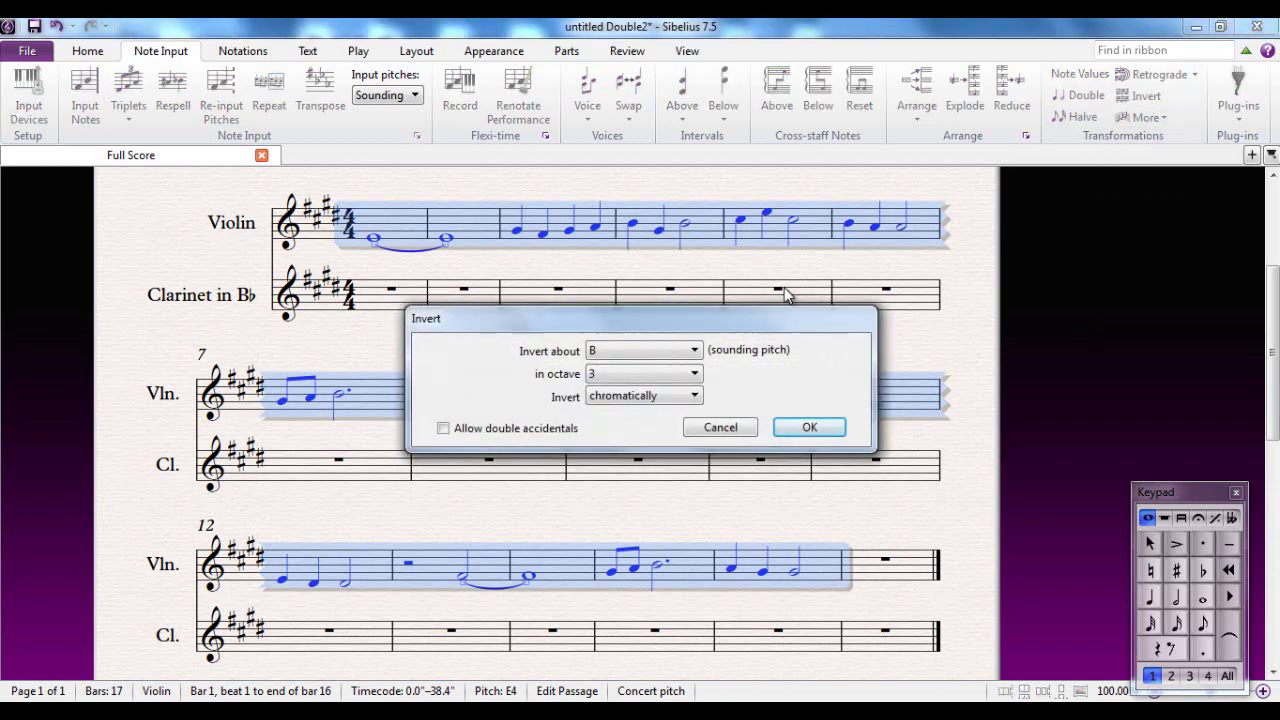
left_click_drag(761, 322, 735, 293)
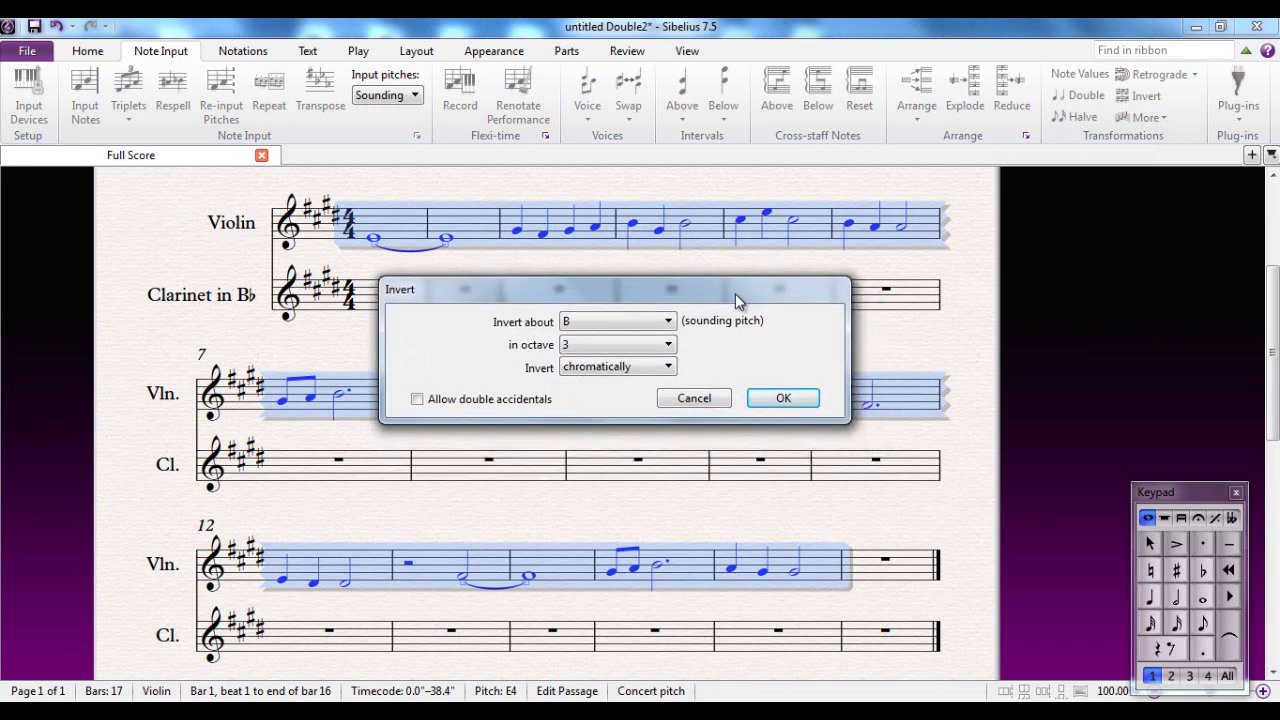
left_click(669, 327)
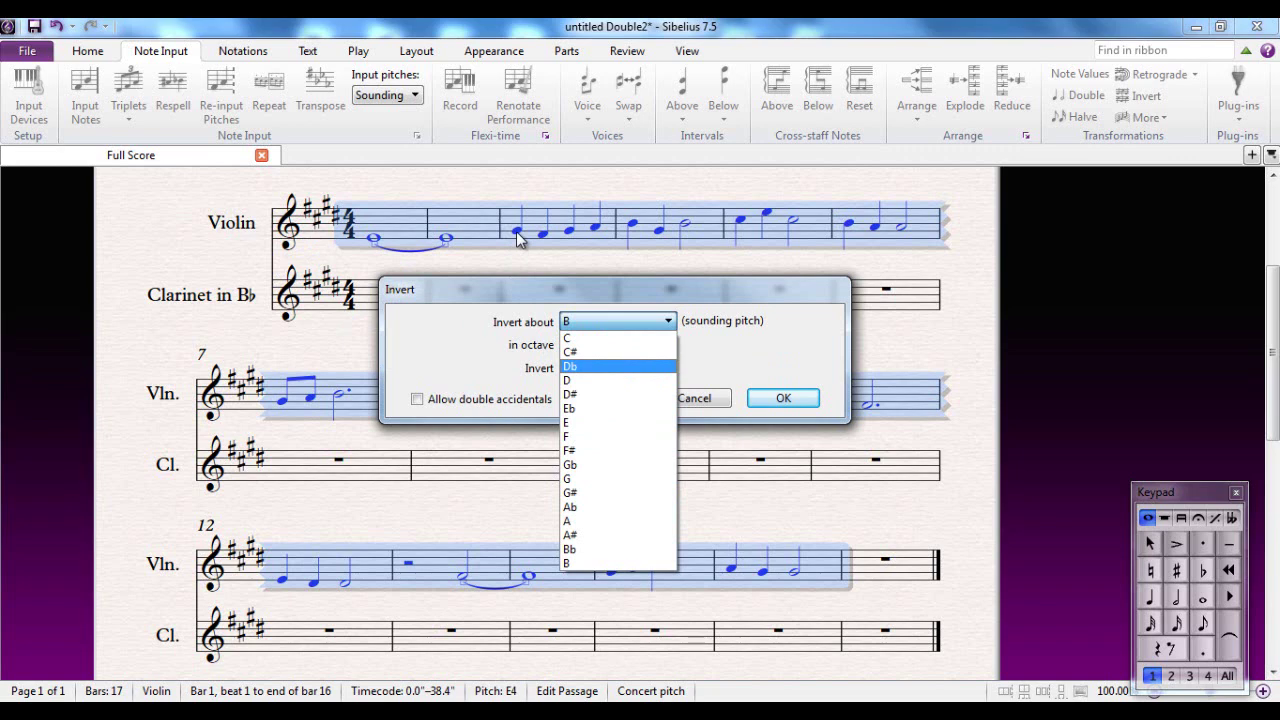
left_click(610, 493)
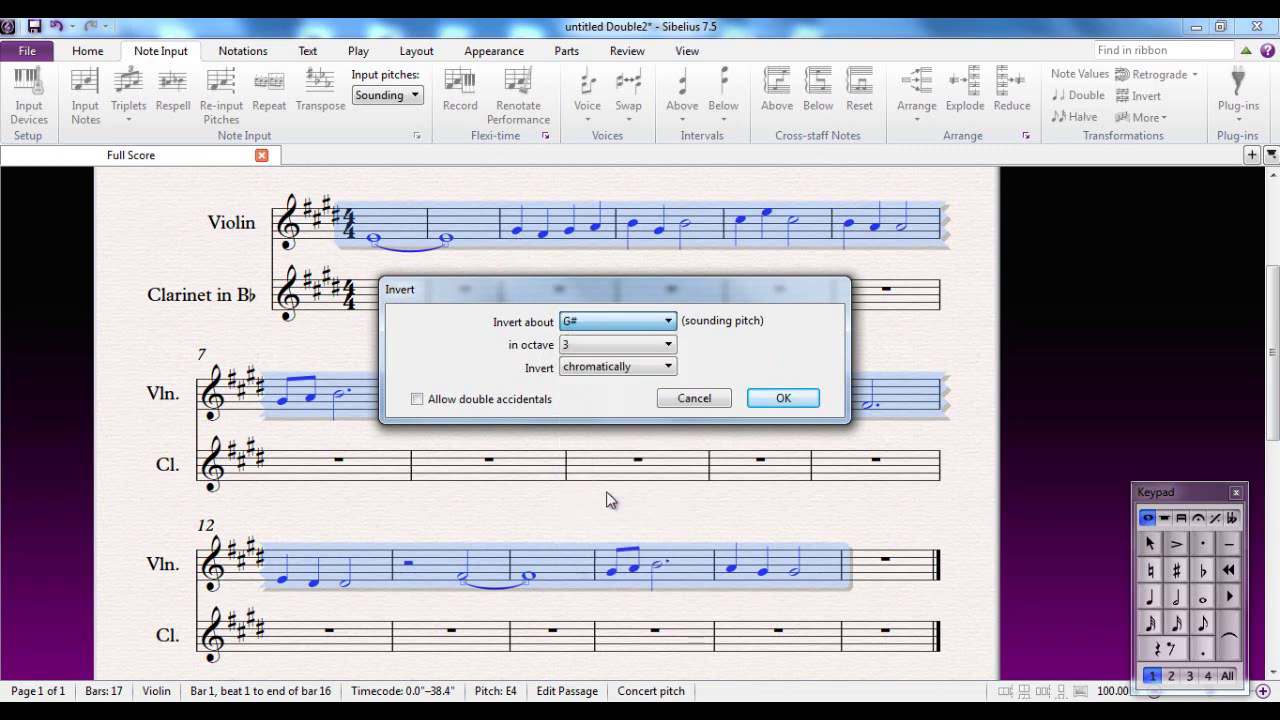
left_click(601, 352)
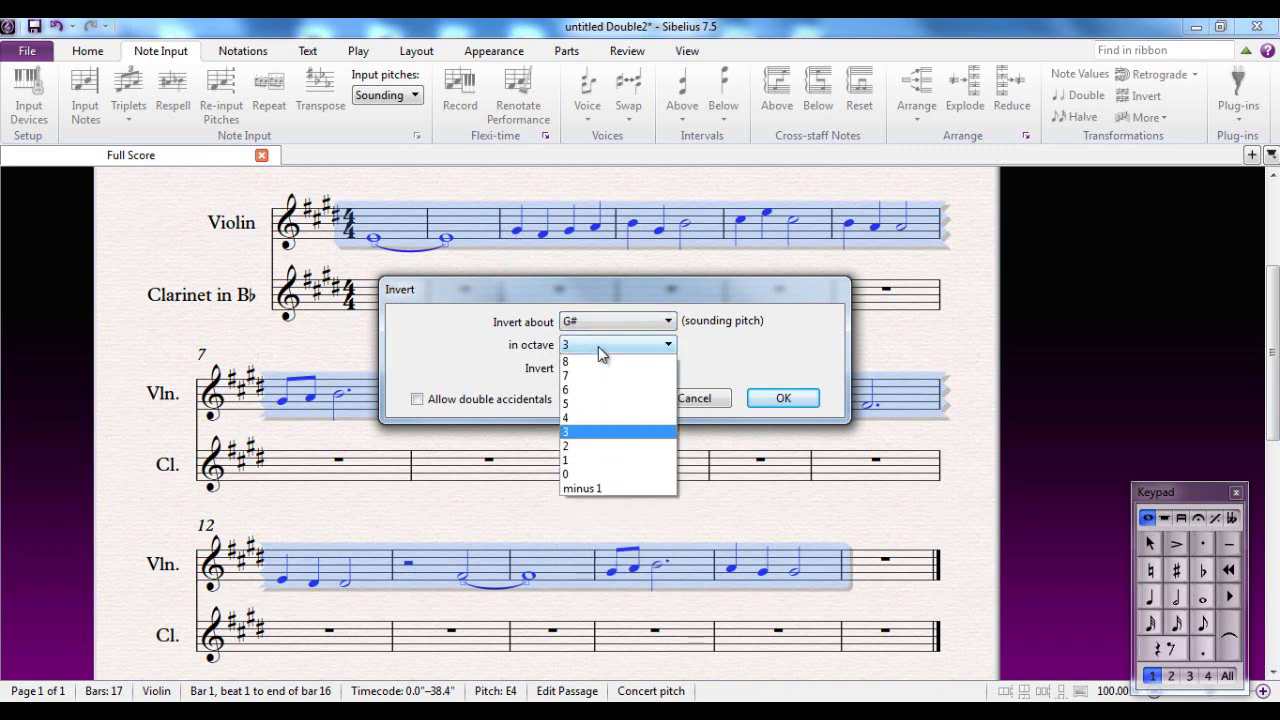
left_click(601, 419)
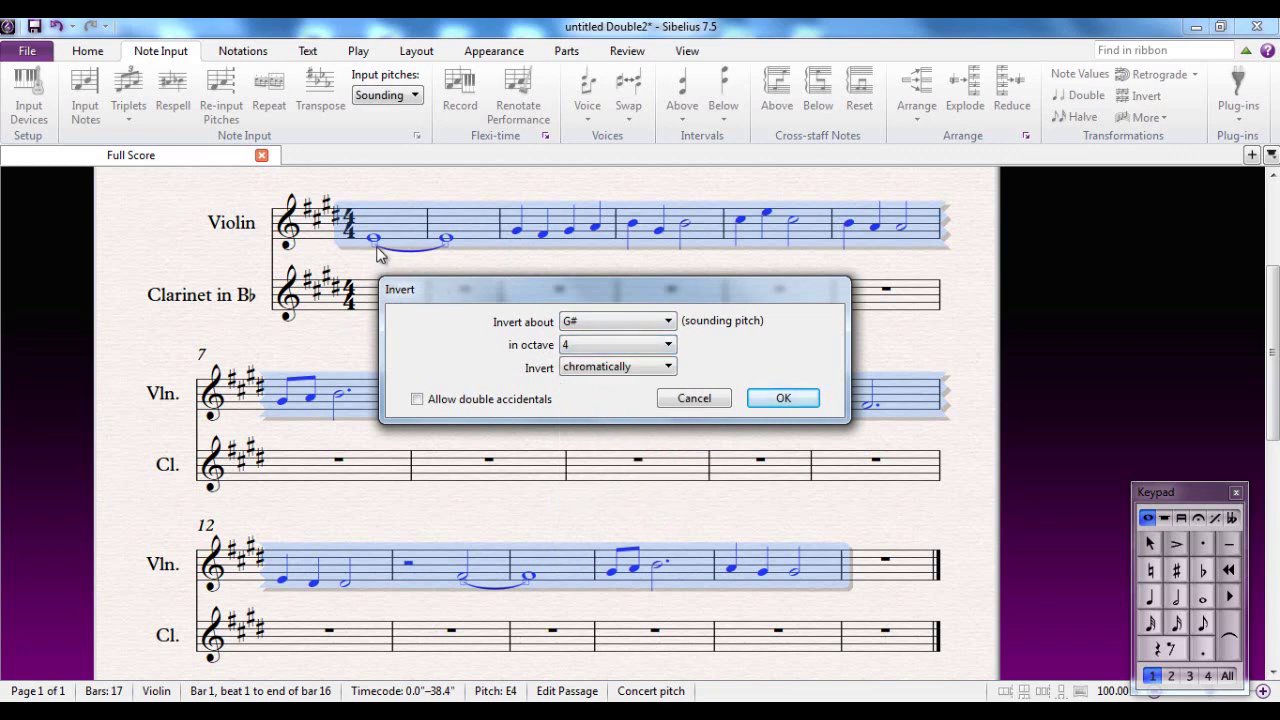
- Set the inversion to diatonic and apply it to the violin melody
left_click(667, 367)
left_click(650, 397)
left_click(660, 370)
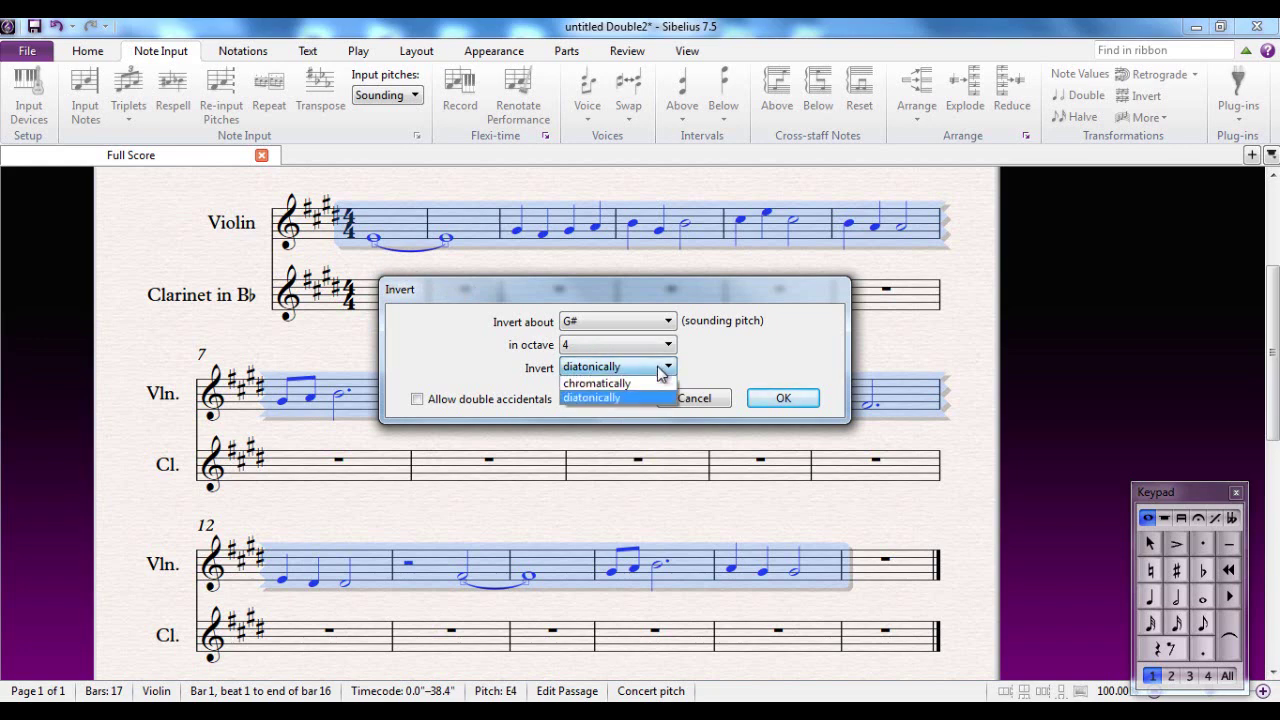
left_click(655, 368)
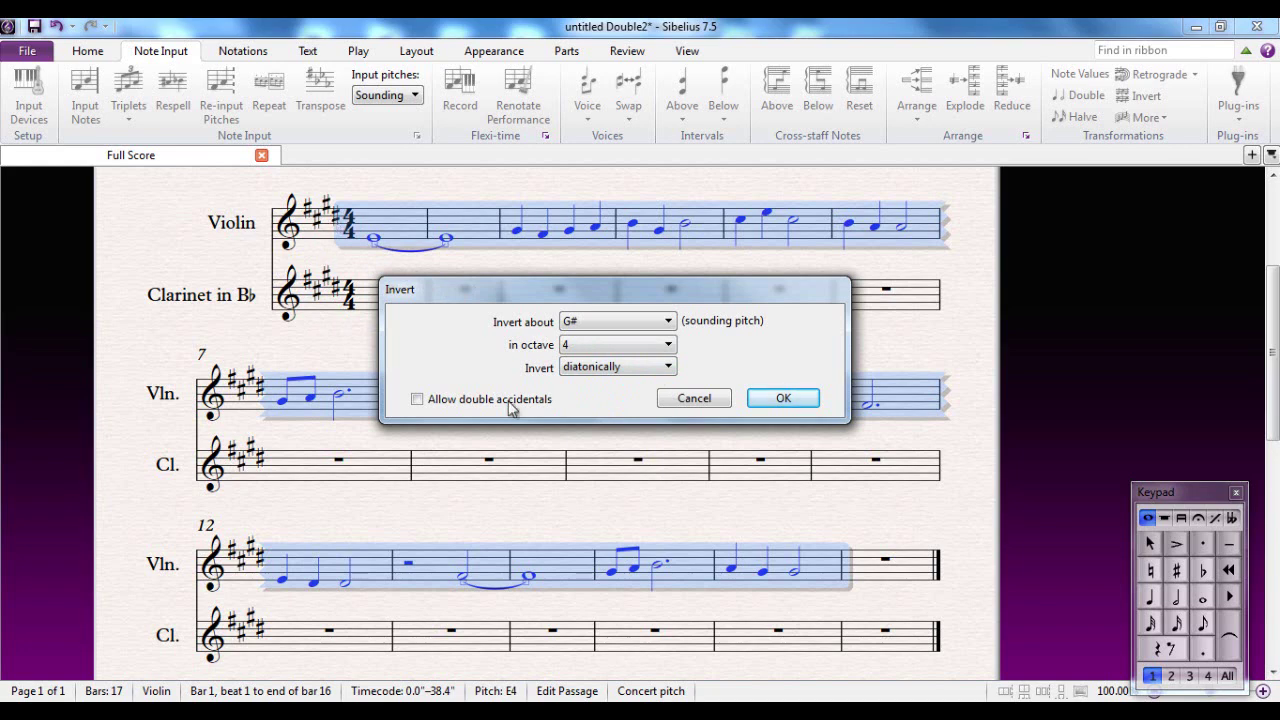
left_click(660, 370)
left_click(630, 380)
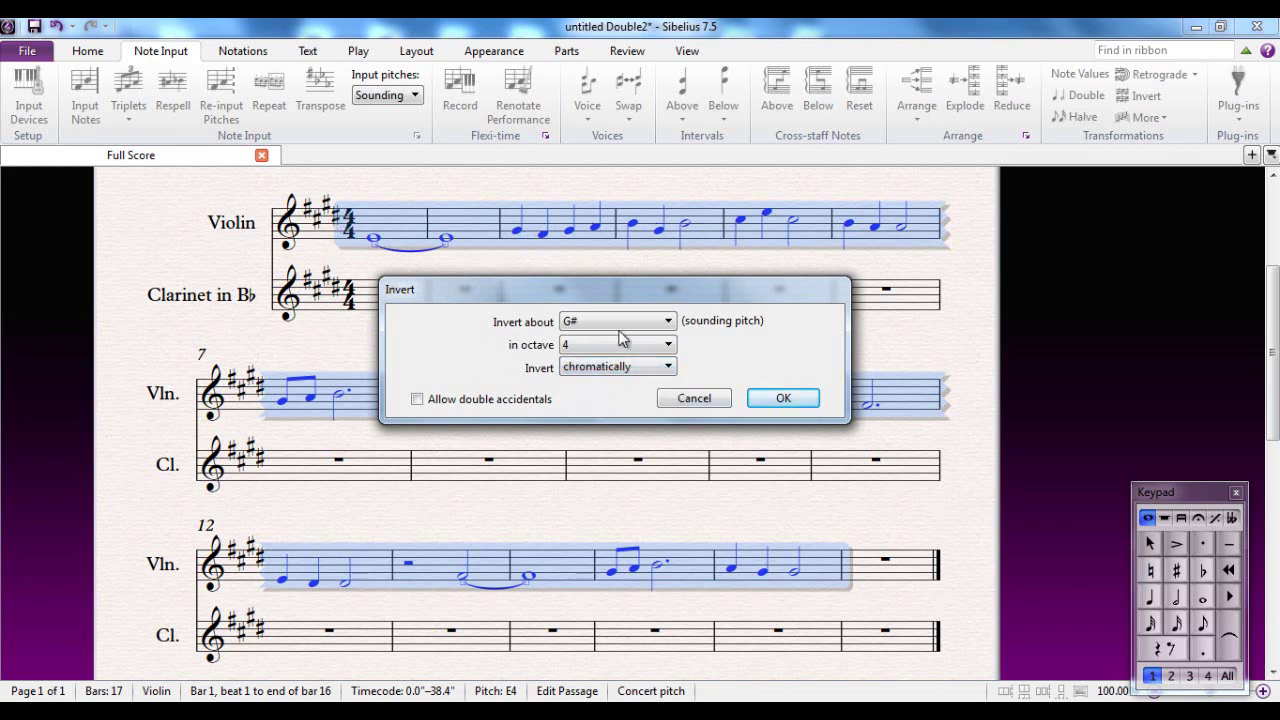
left_click(668, 367)
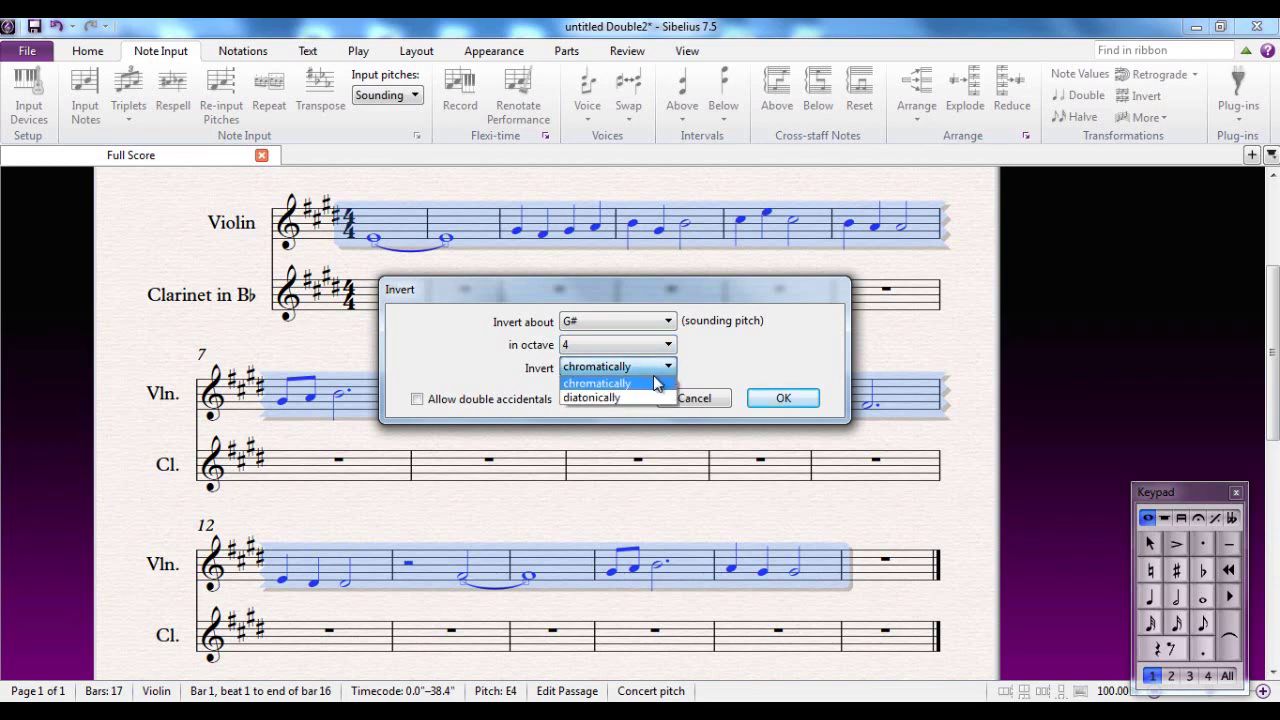
left_click(648, 399)
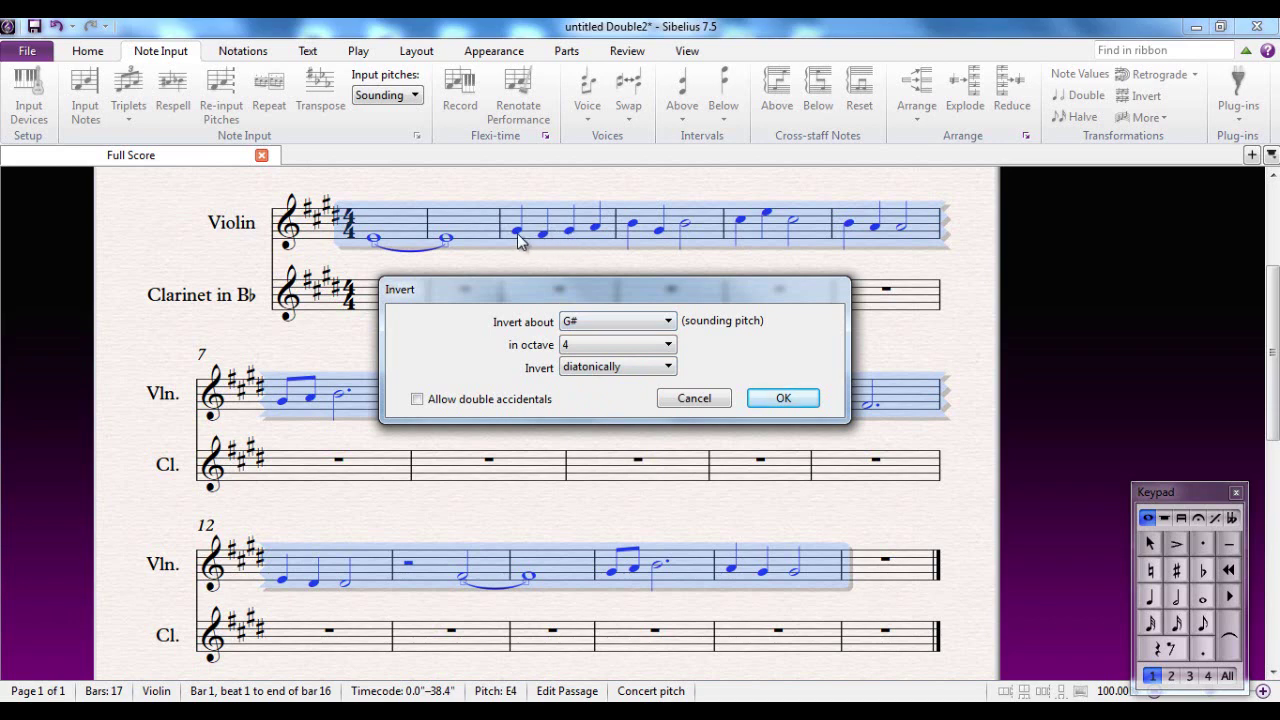
left_click(783, 399)
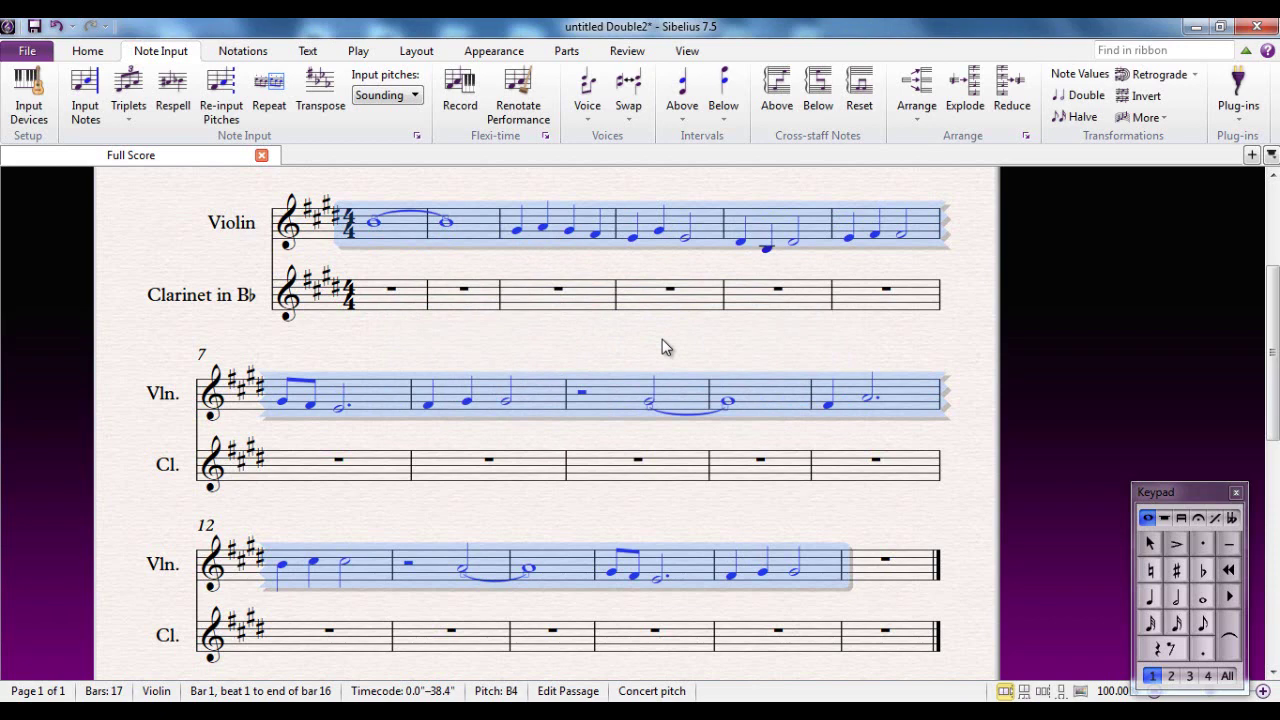
- Undo the diatonic inversion and invert the melody chromatically around E in octave 4
key("ctrl+z")
left_click(1146, 96)
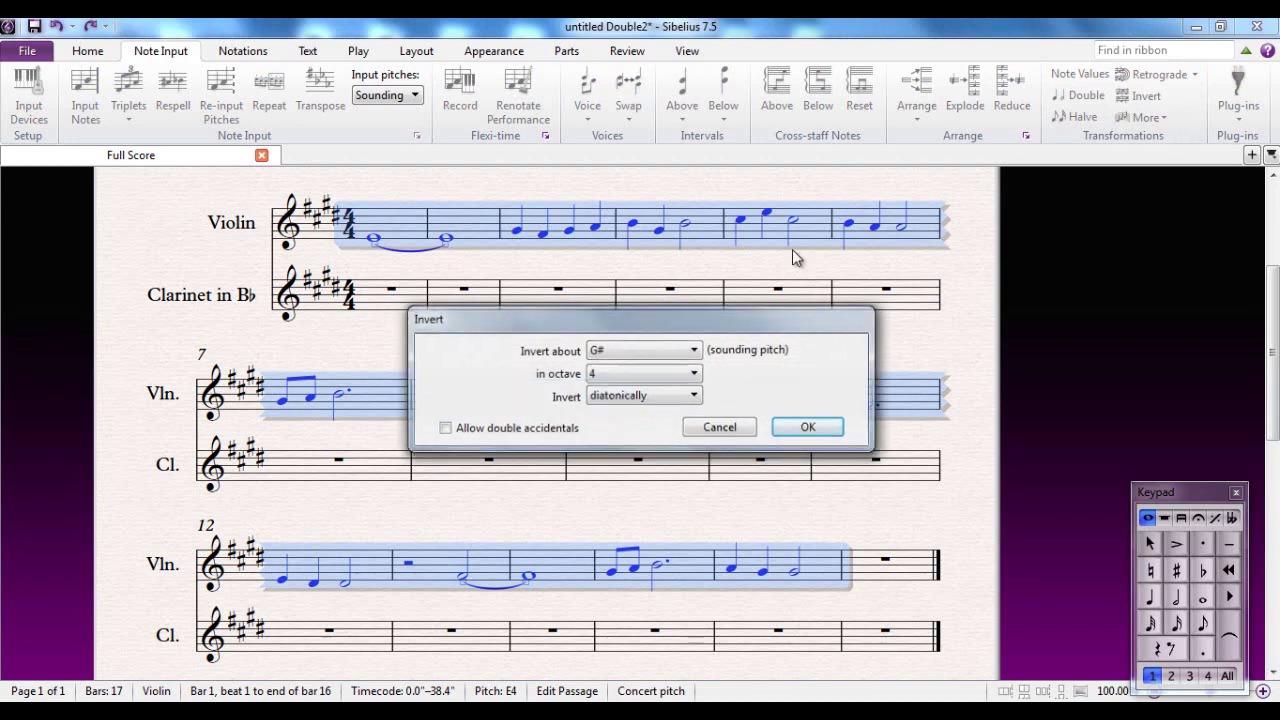
left_click(694, 352)
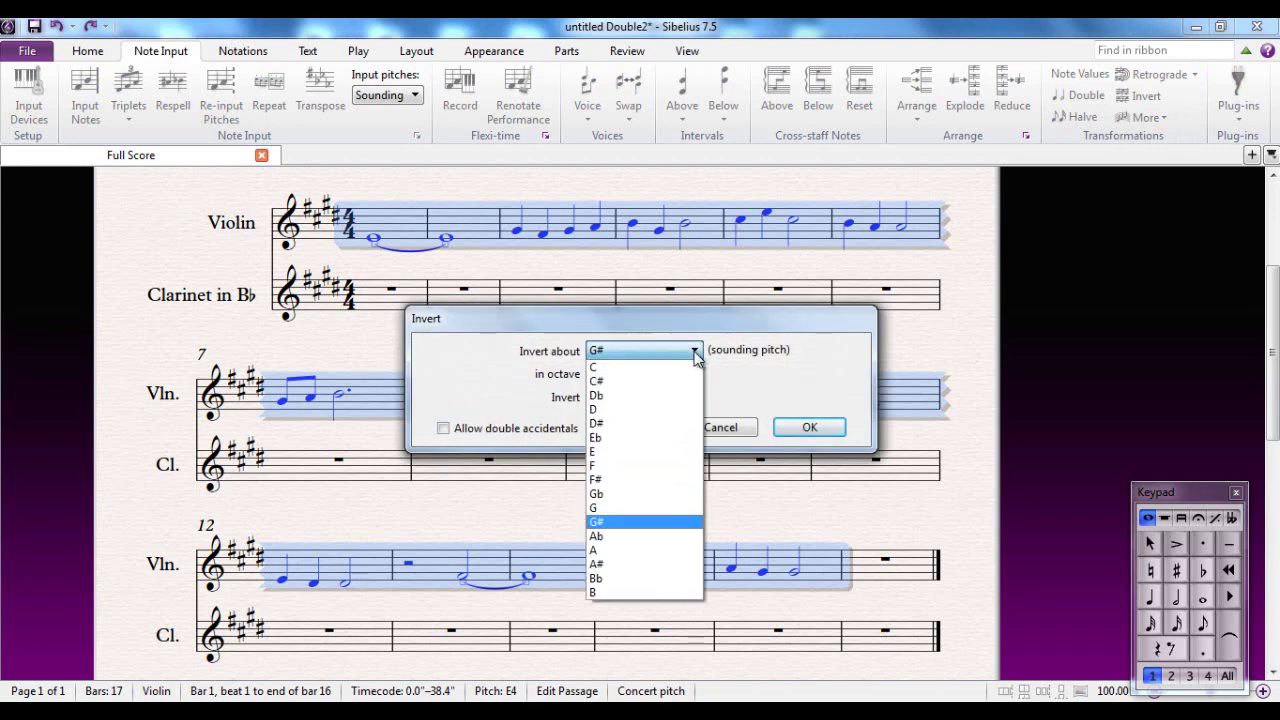
left_click(650, 454)
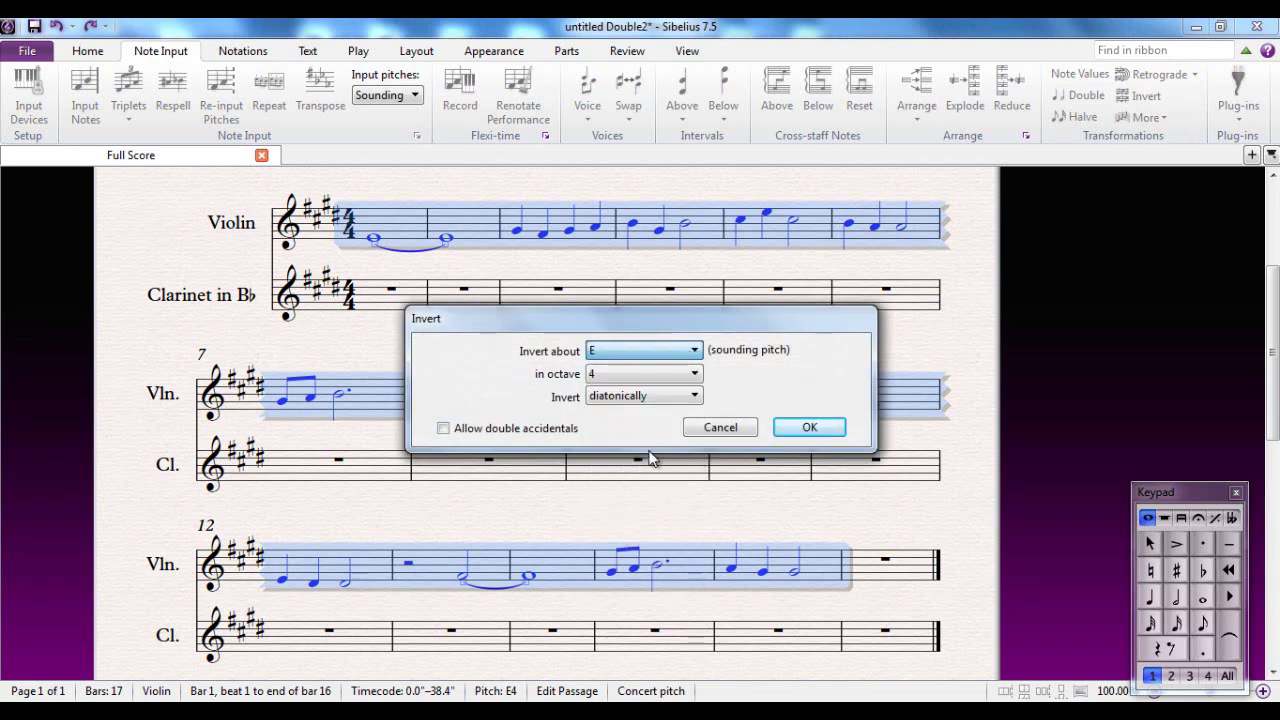
left_click(695, 398)
left_click(695, 398)
left_click(685, 413)
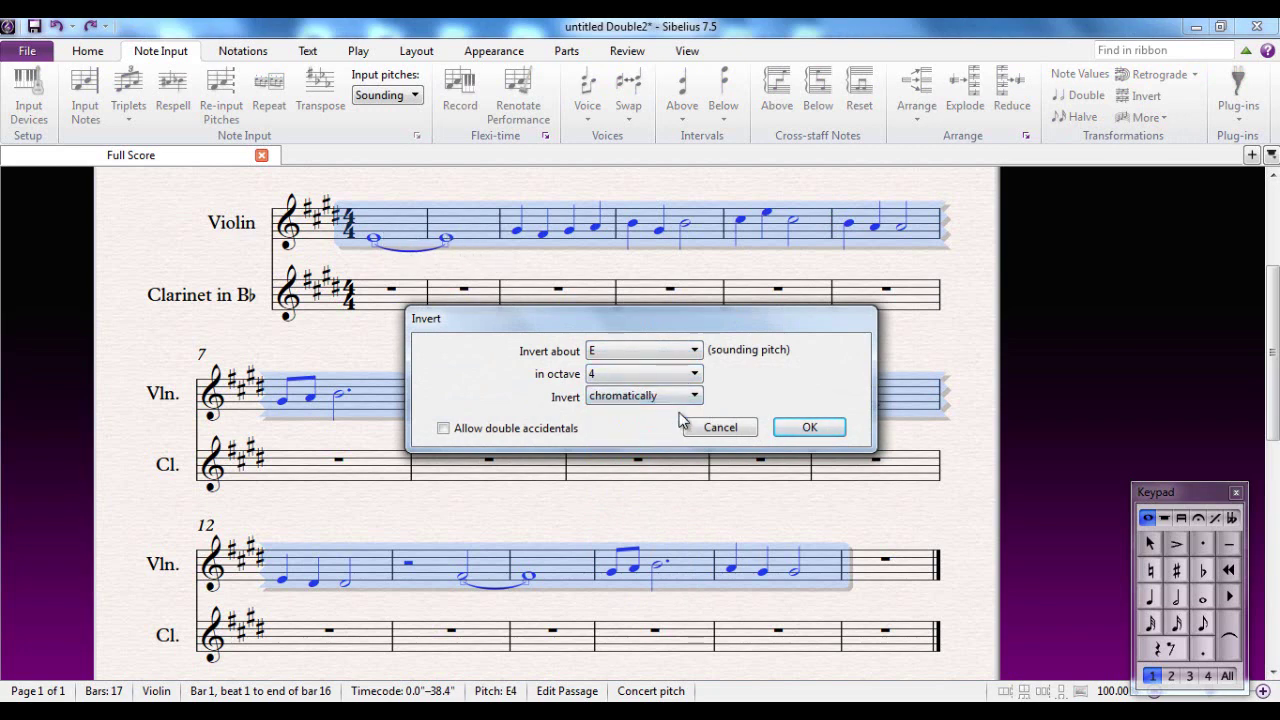
left_click(810, 428)
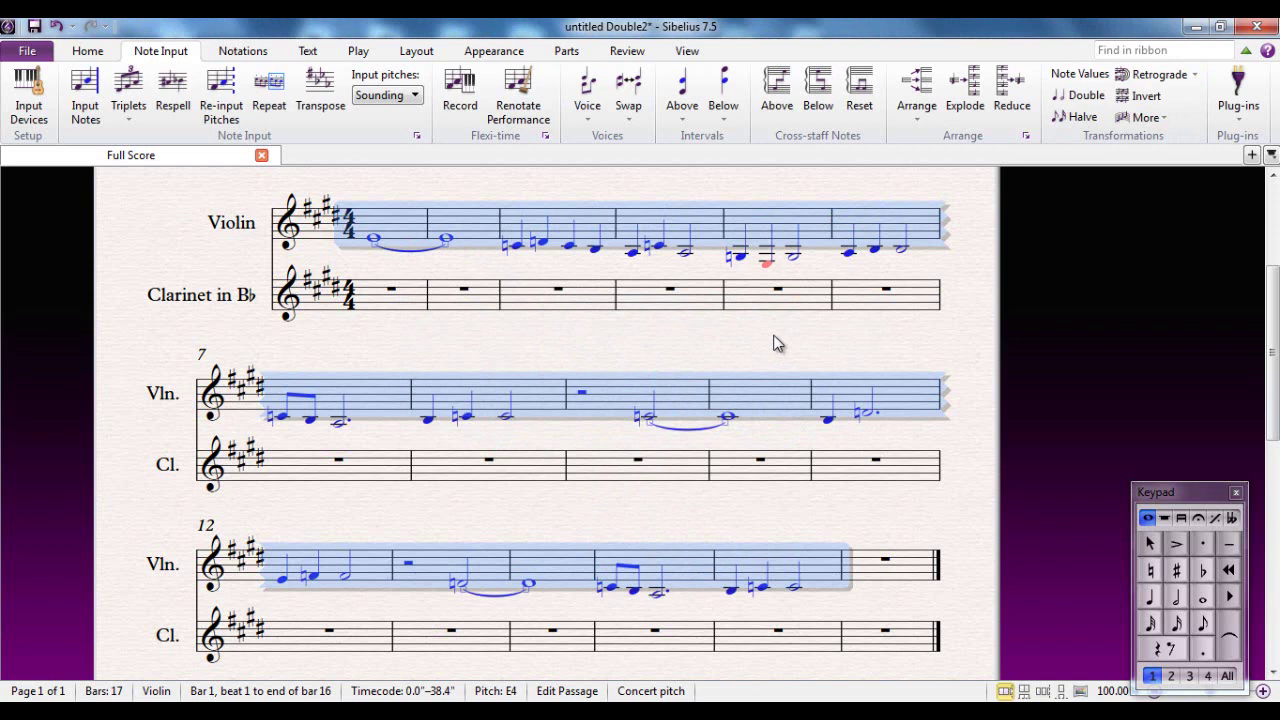
- Transpose the inverted violin melody up one octave with Ctrl+Up, then deselect
key("ctrl+Up")
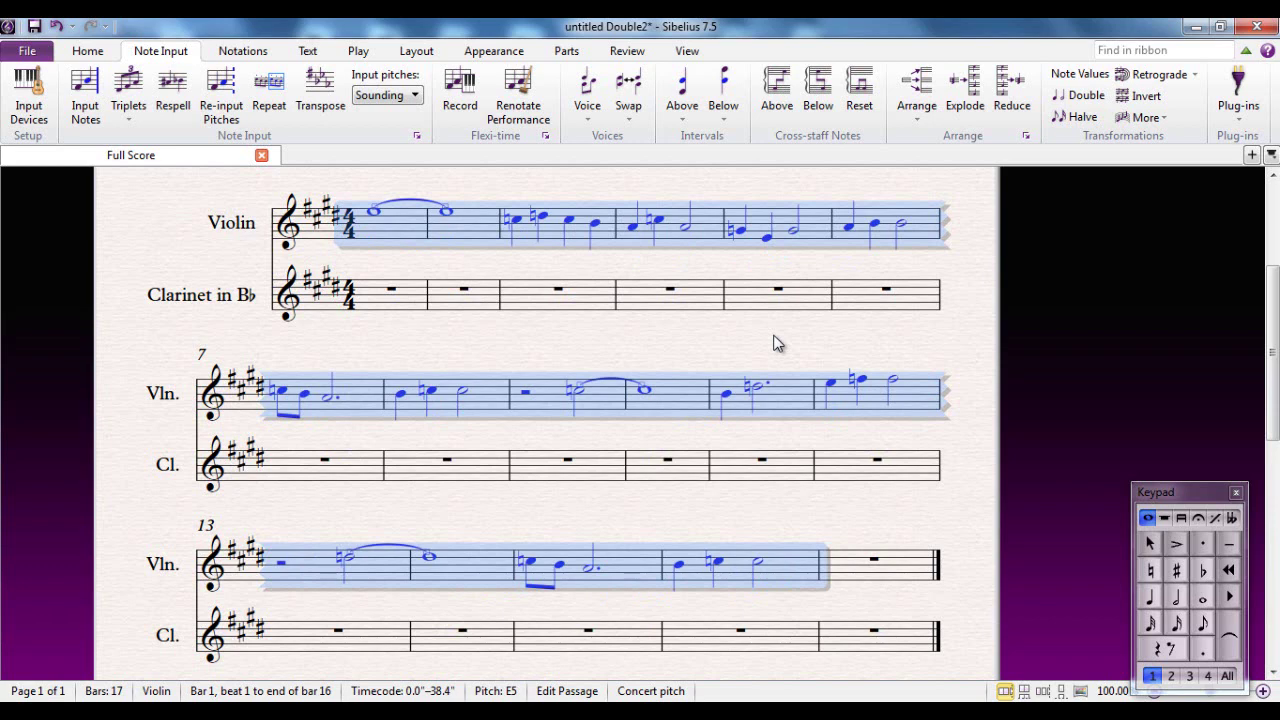
key("Escape")
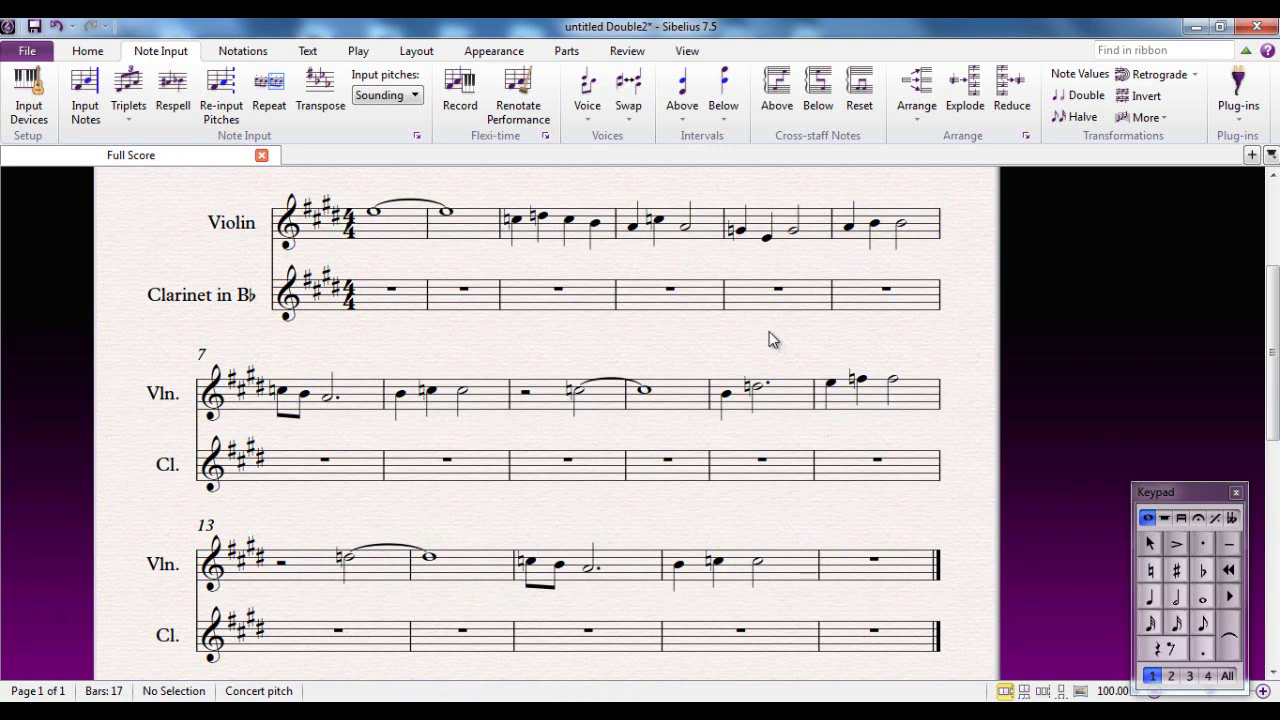
left_click(1148, 118)
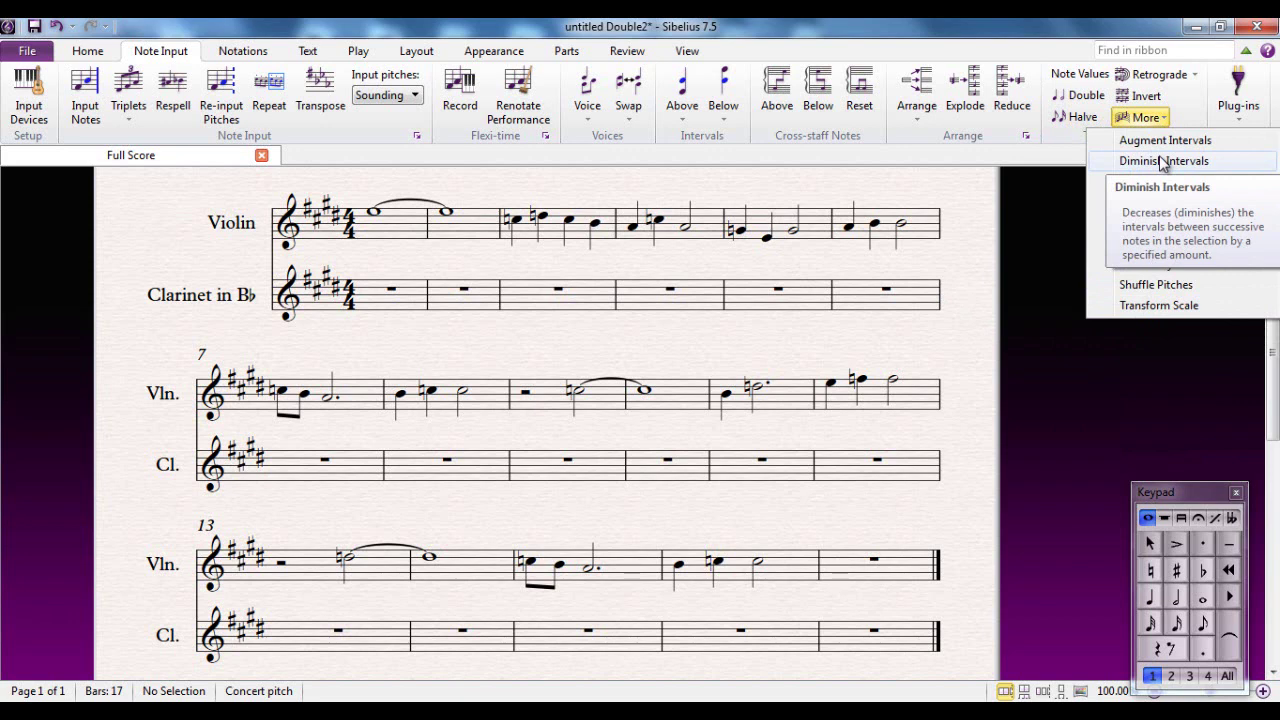
left_click(1023, 269)
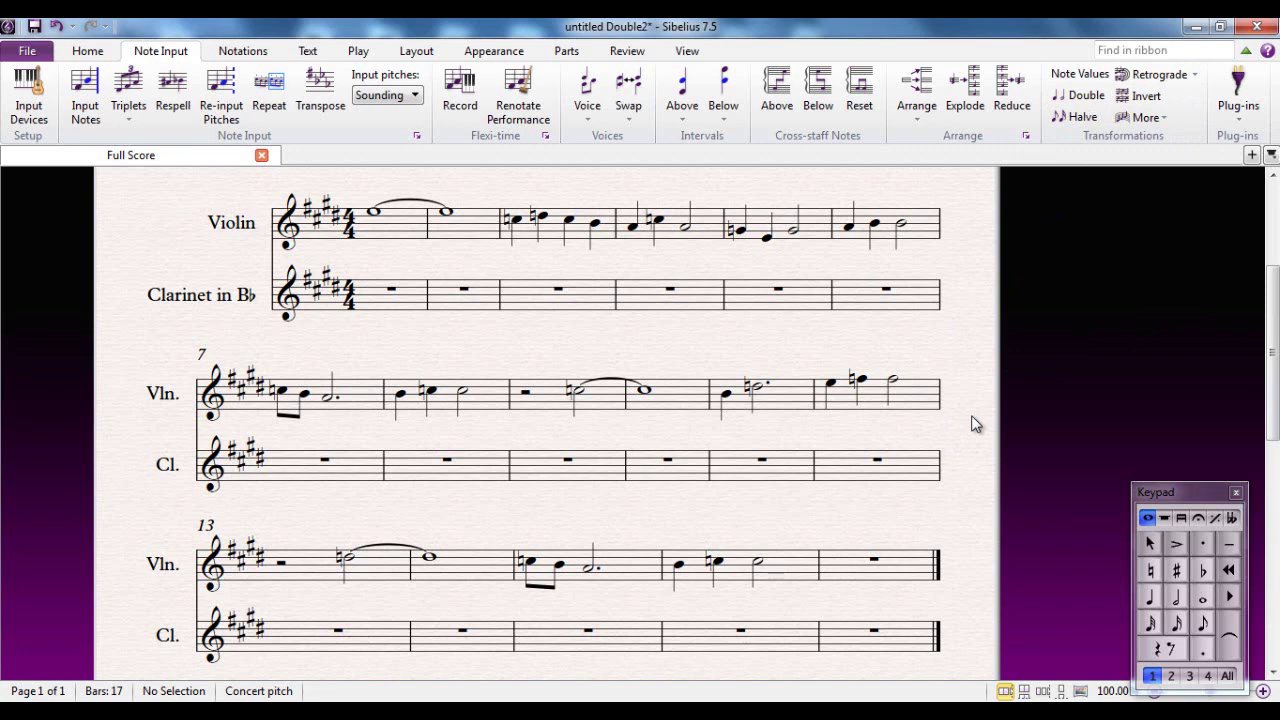
scroll(934, 349, "up", 1)
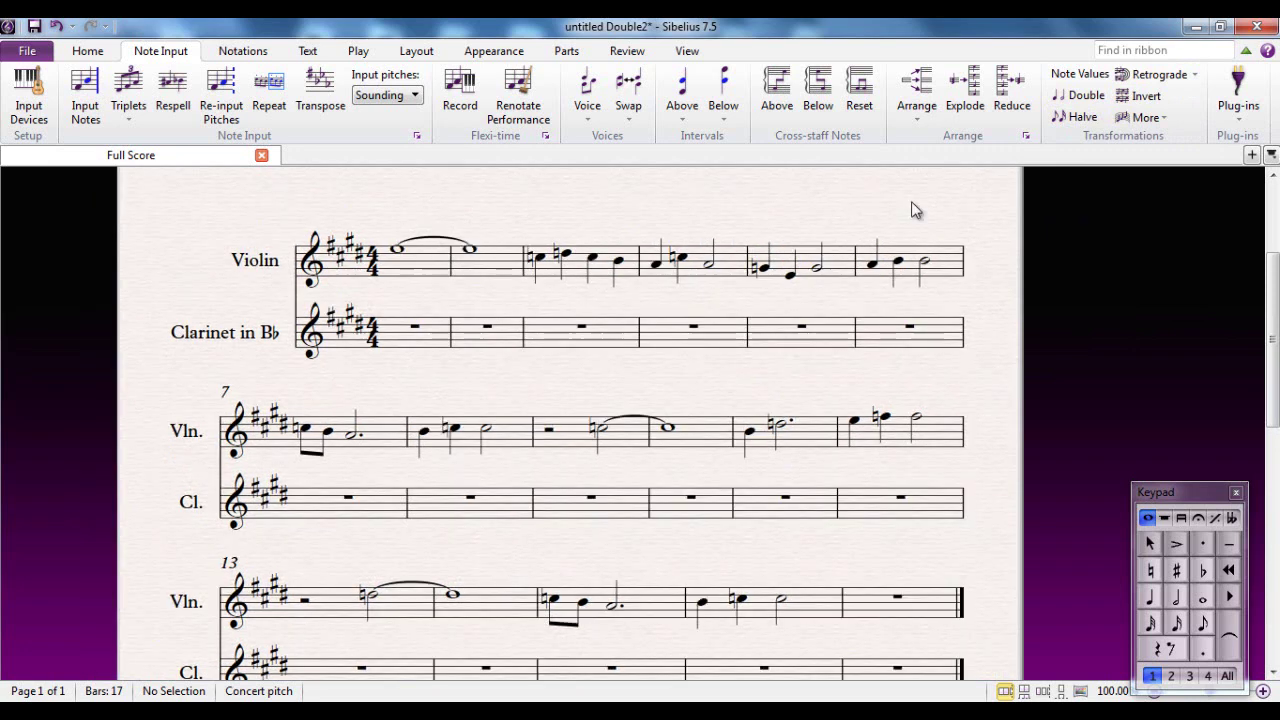
- Select the transformed violin bars 1–16 and switch to the Composing Tools score
left_click(423, 270)
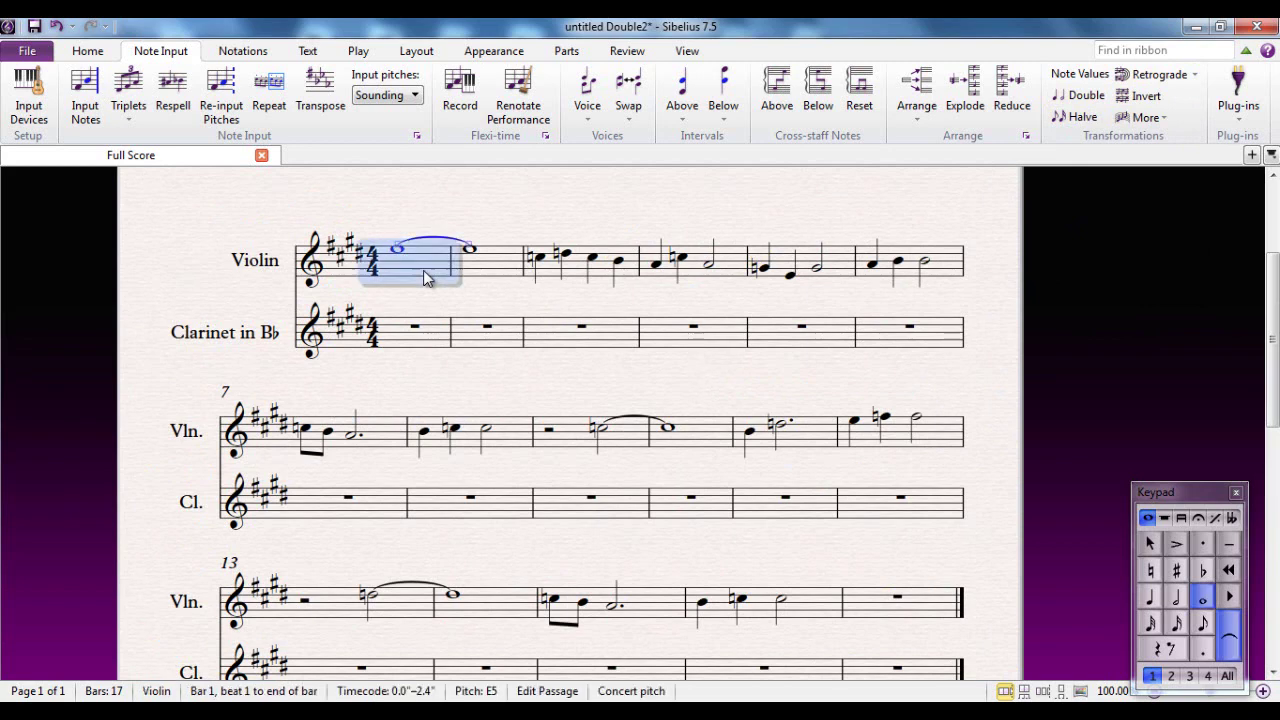
left_click(815, 605, "shift")
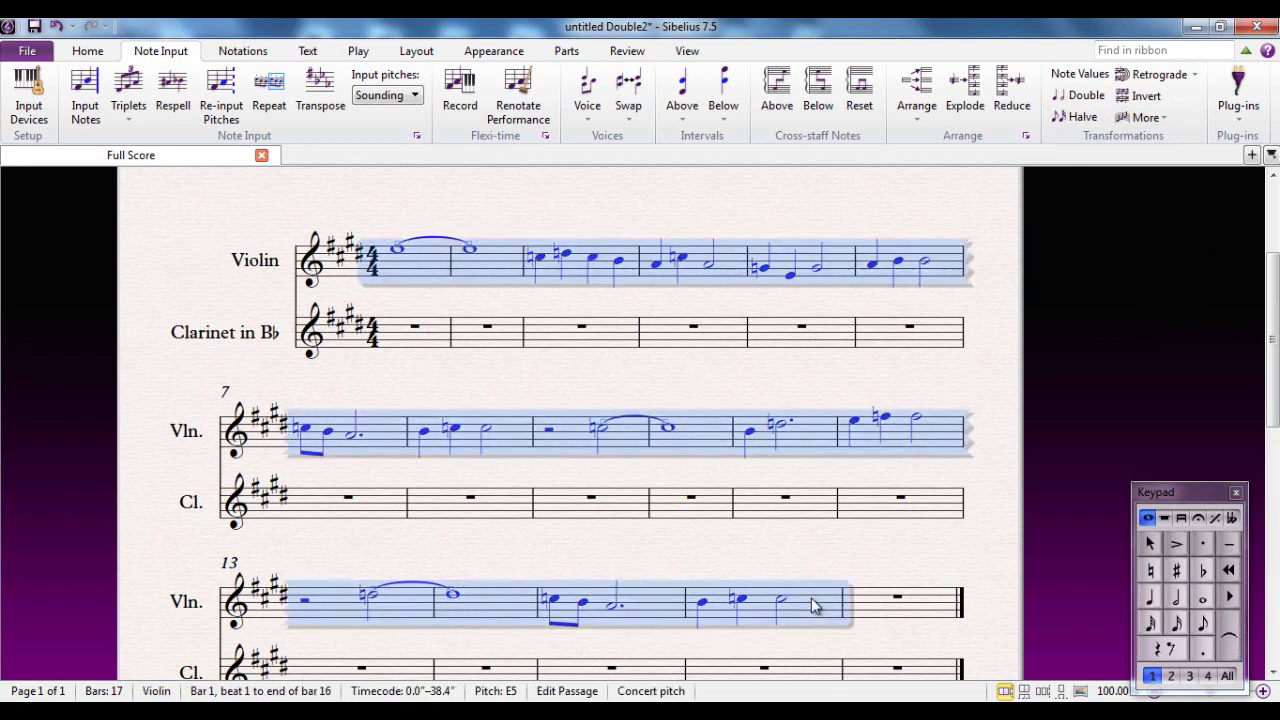
mouse_move(326, 715)
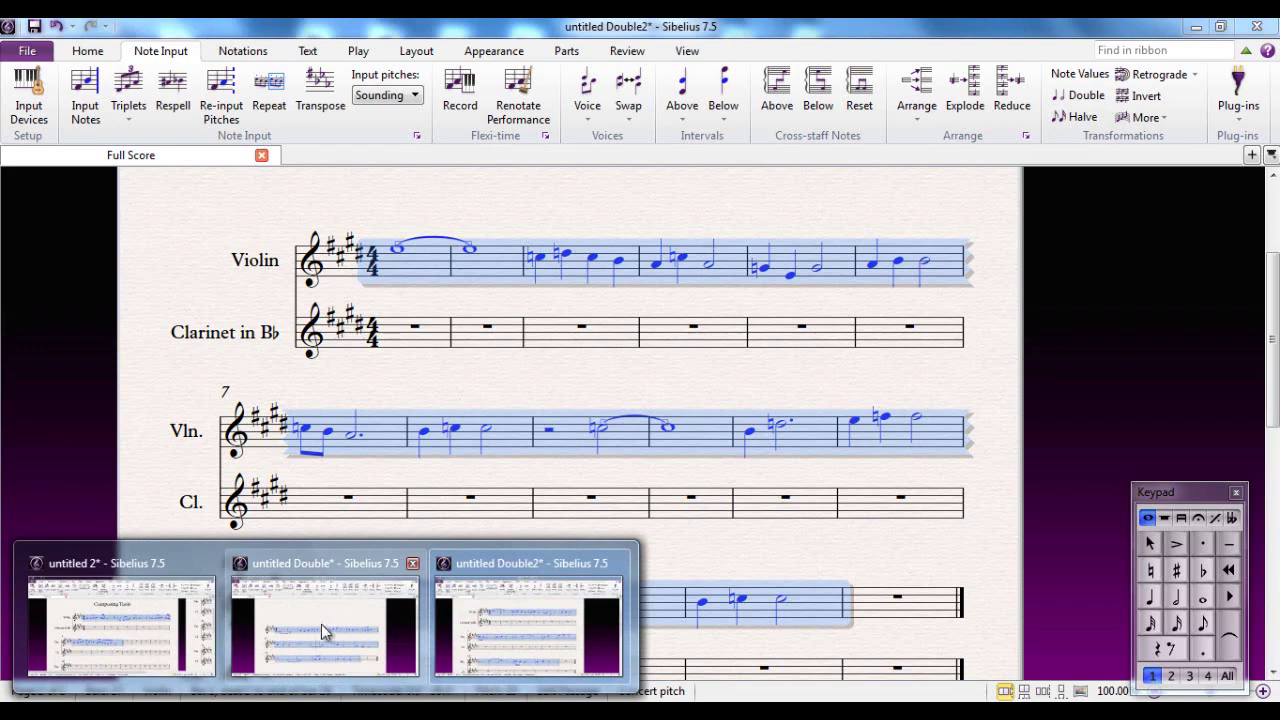
mouse_move(328, 628)
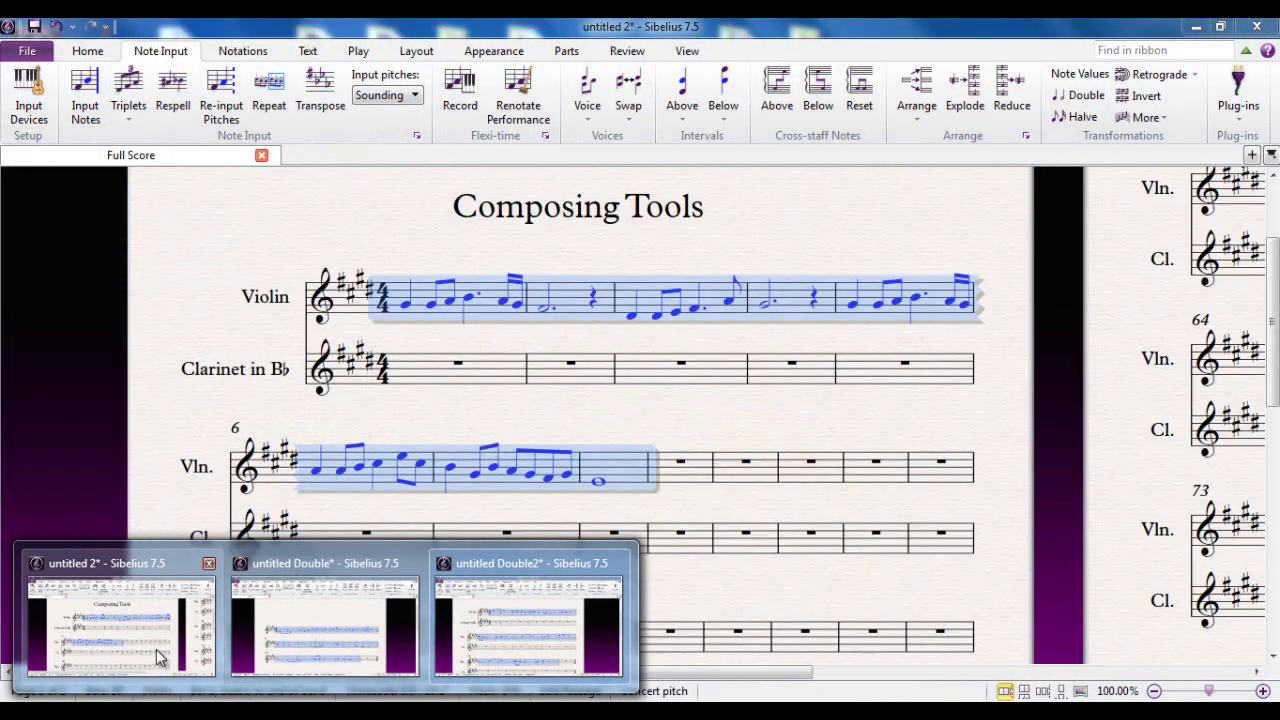
left_click(205, 640)
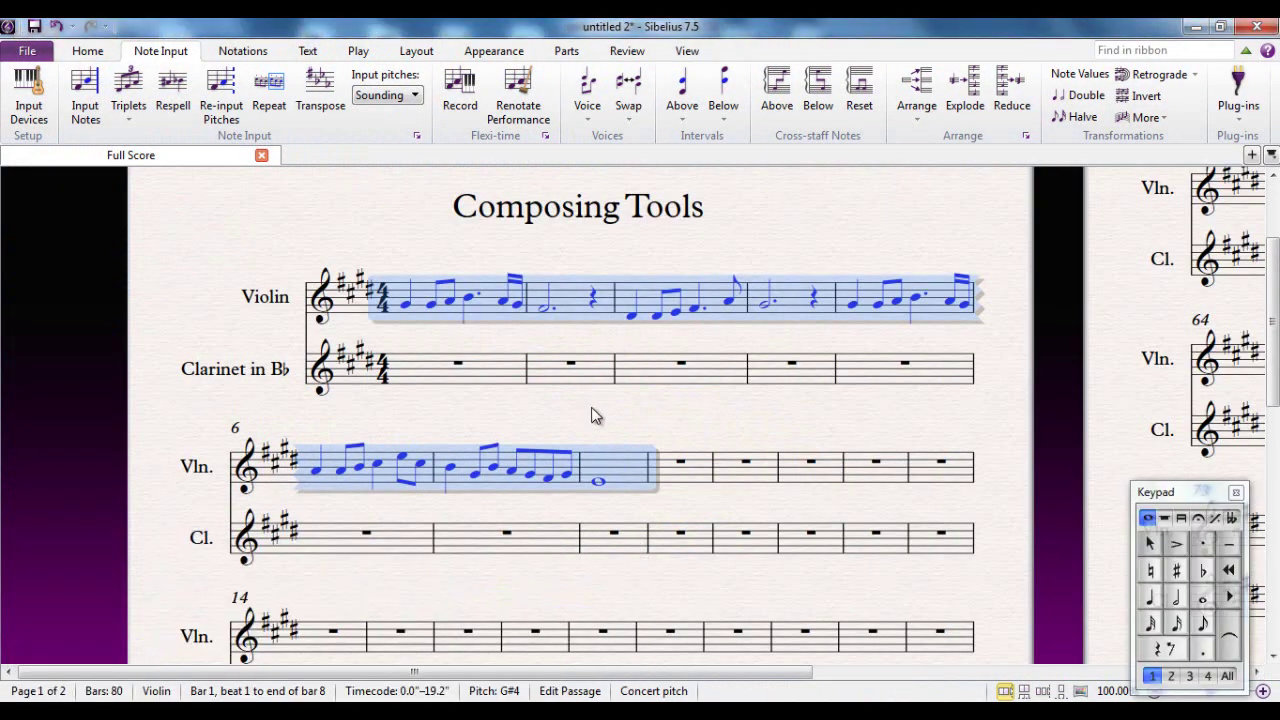
- Paste the melody into the Clarinet in B♭ staff from bar 1, then deselect
left_click(627, 424)
left_click_drag(660, 415, 683, 337)
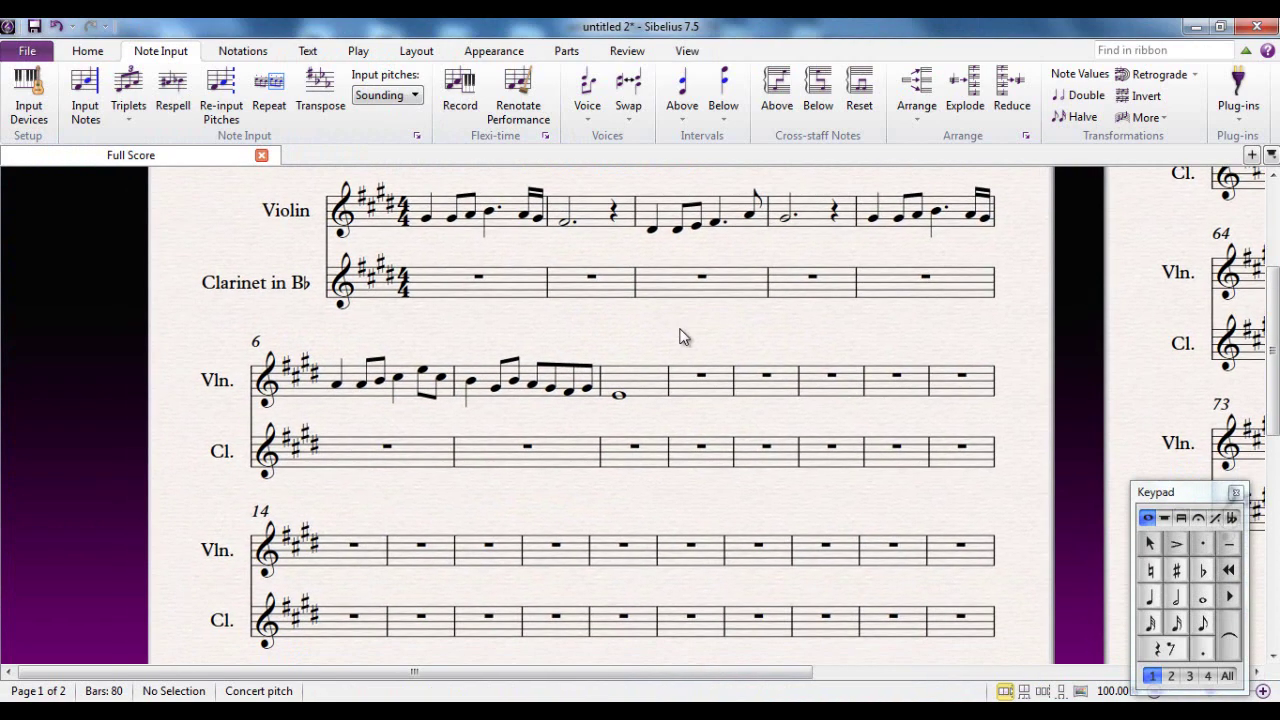
left_click(436, 289)
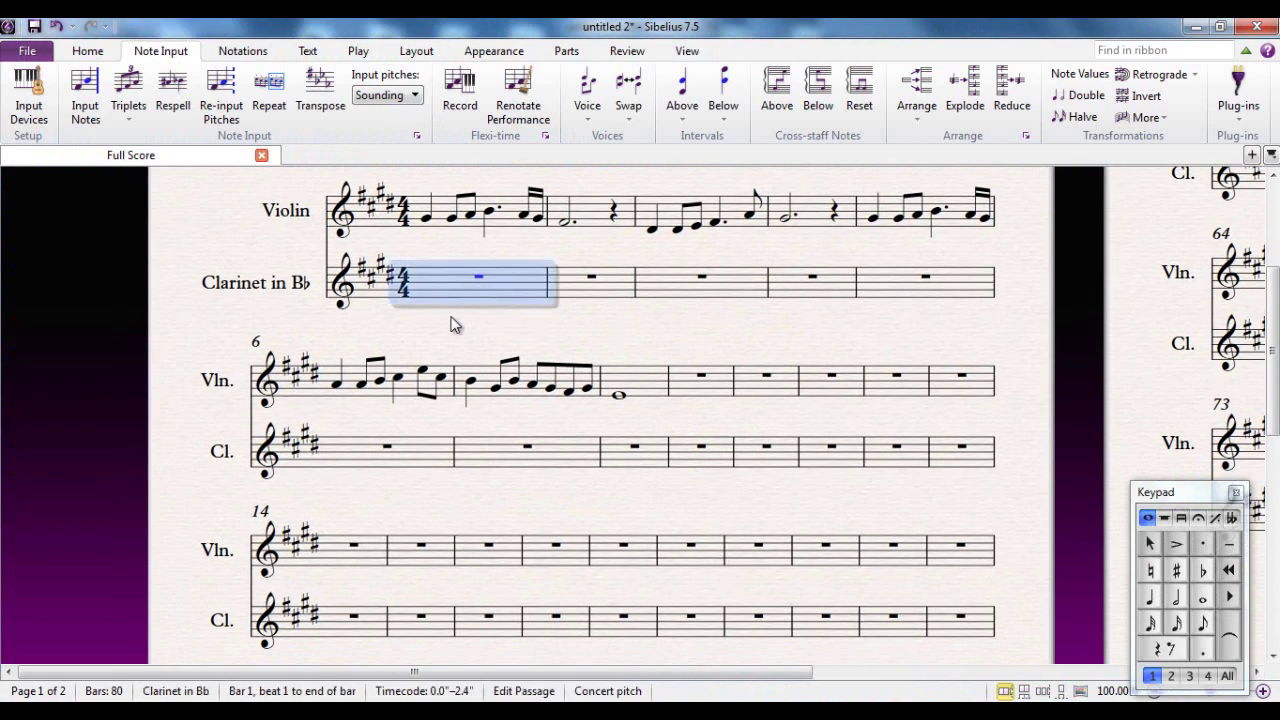
key("ctrl+v")
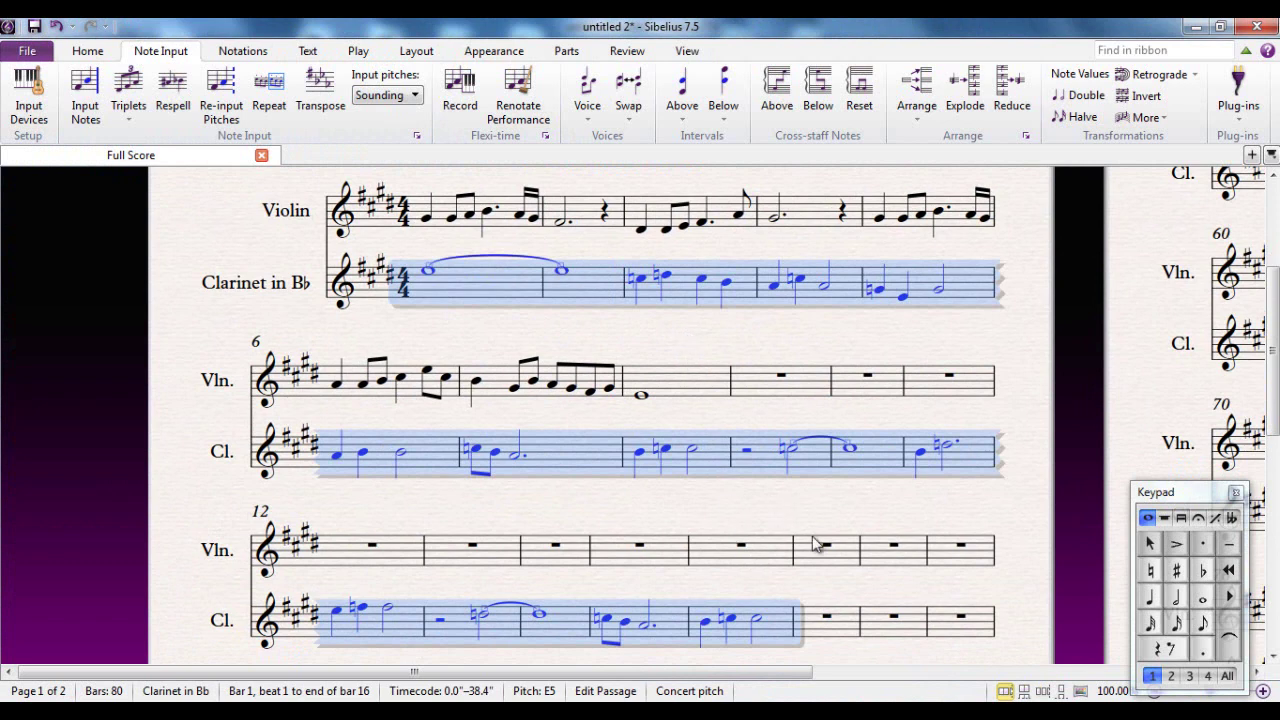
left_click(758, 386)
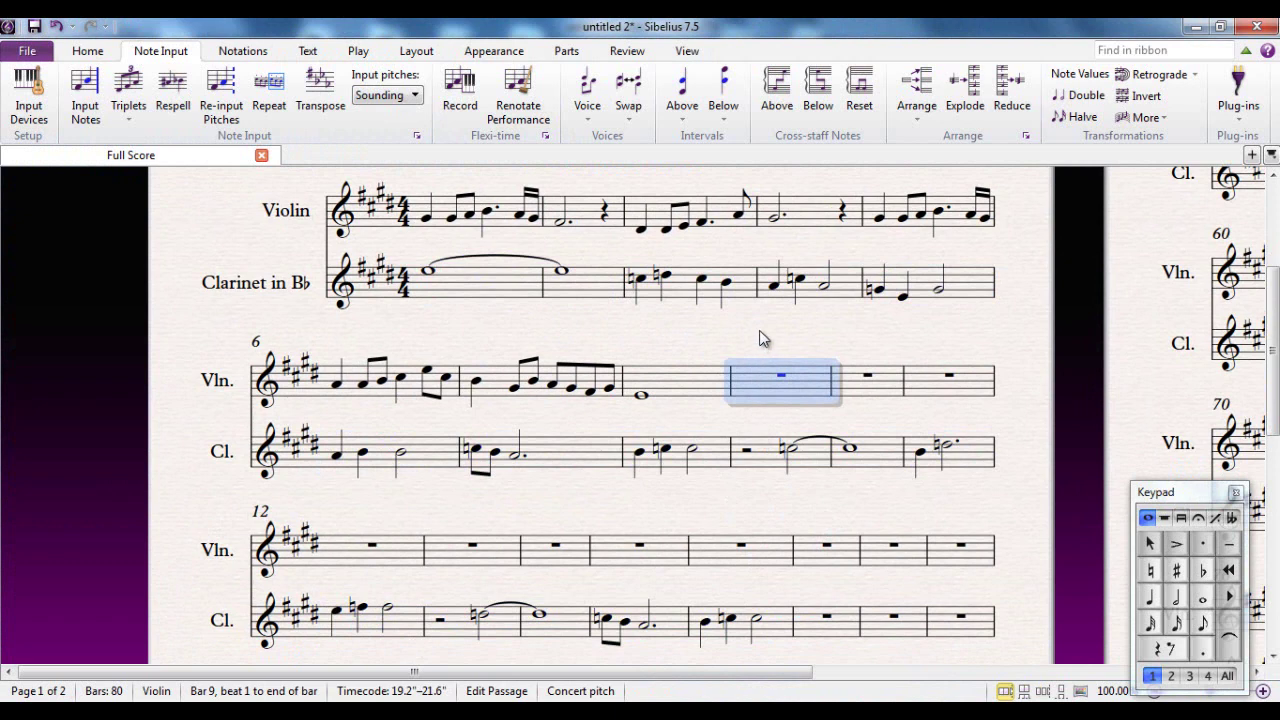
key("Escape")
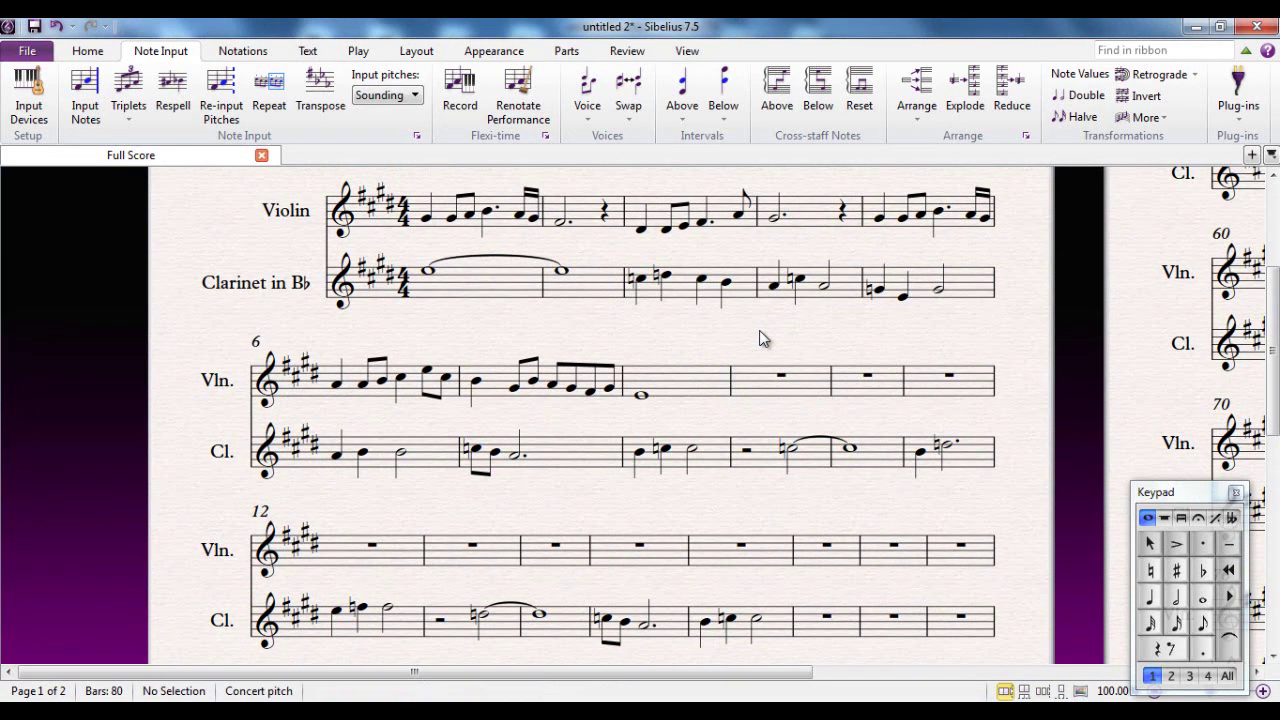